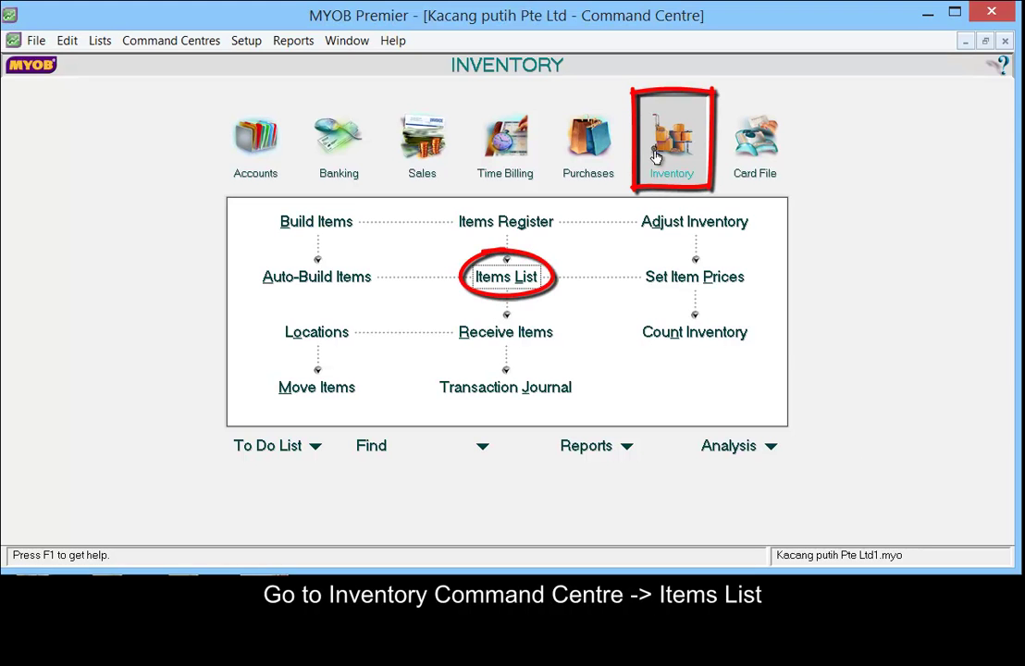
Step: Create a new inventory item from the items list with item number PBSmall and name Paper Bag Small
left_click(514, 278)
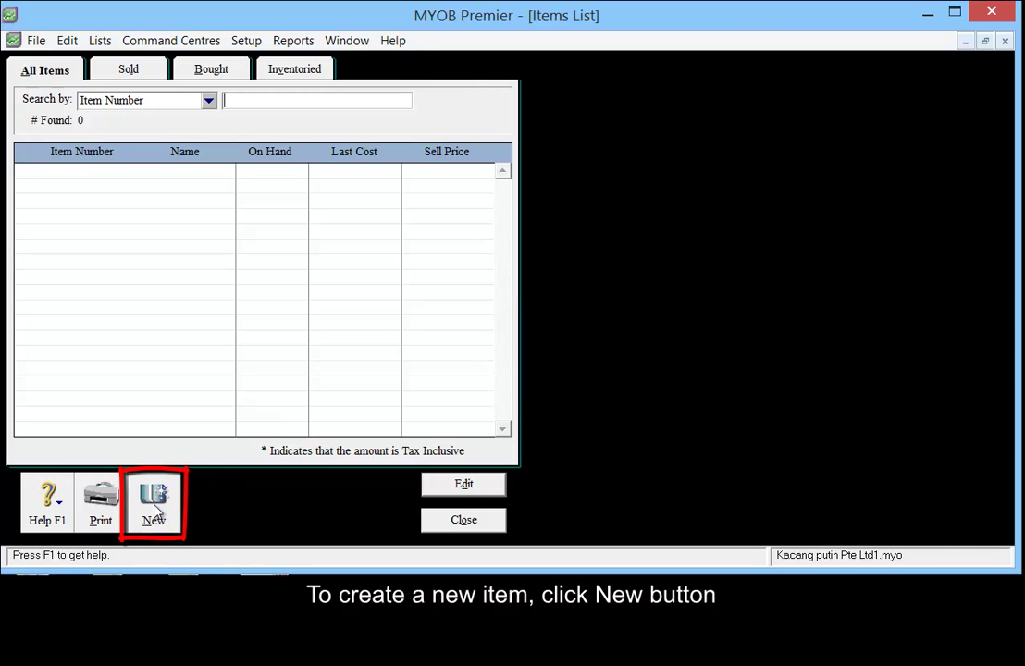
left_click(154, 510)
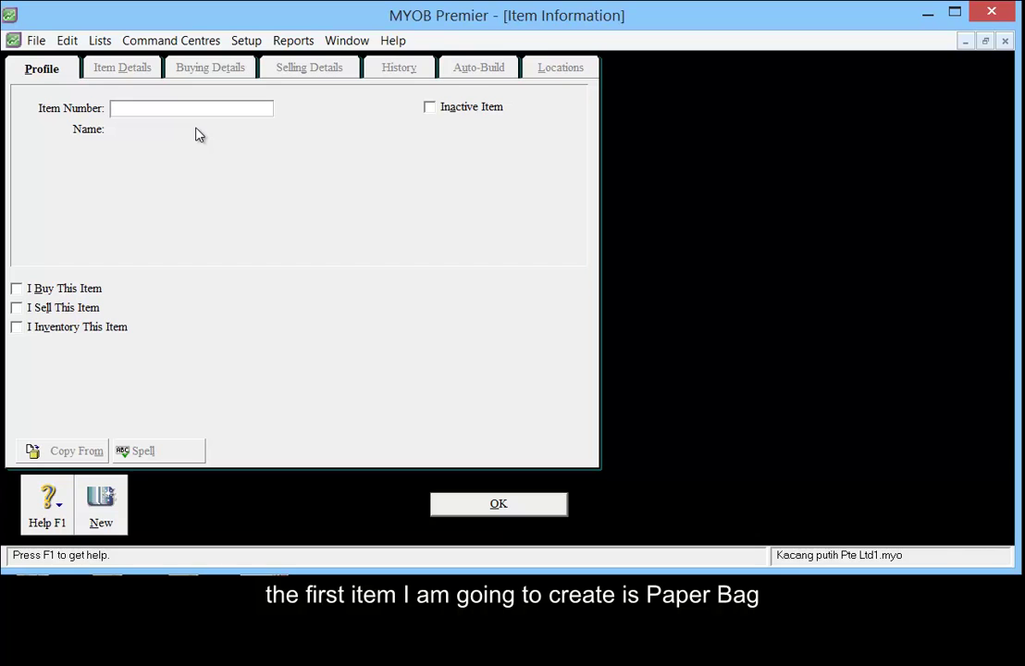
type("PBSmall")
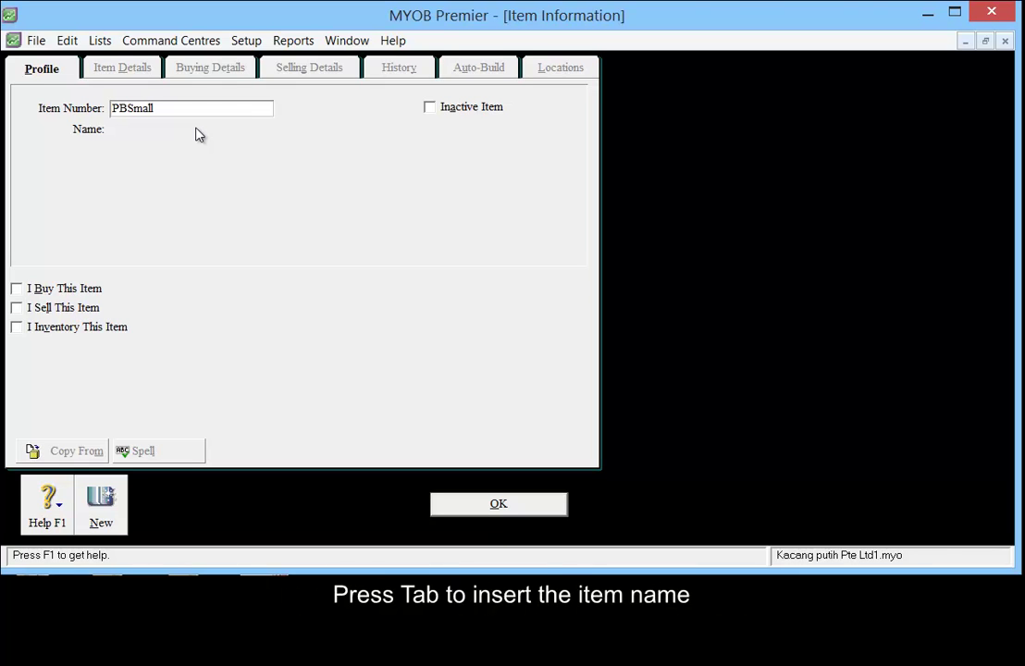
key("Tab")
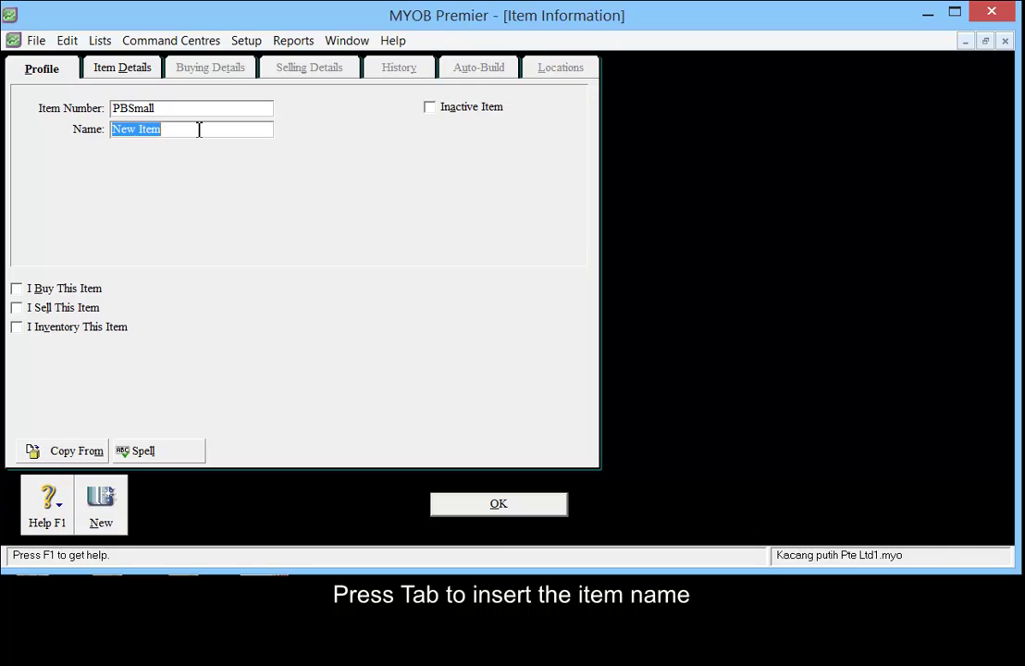
type("Paper")
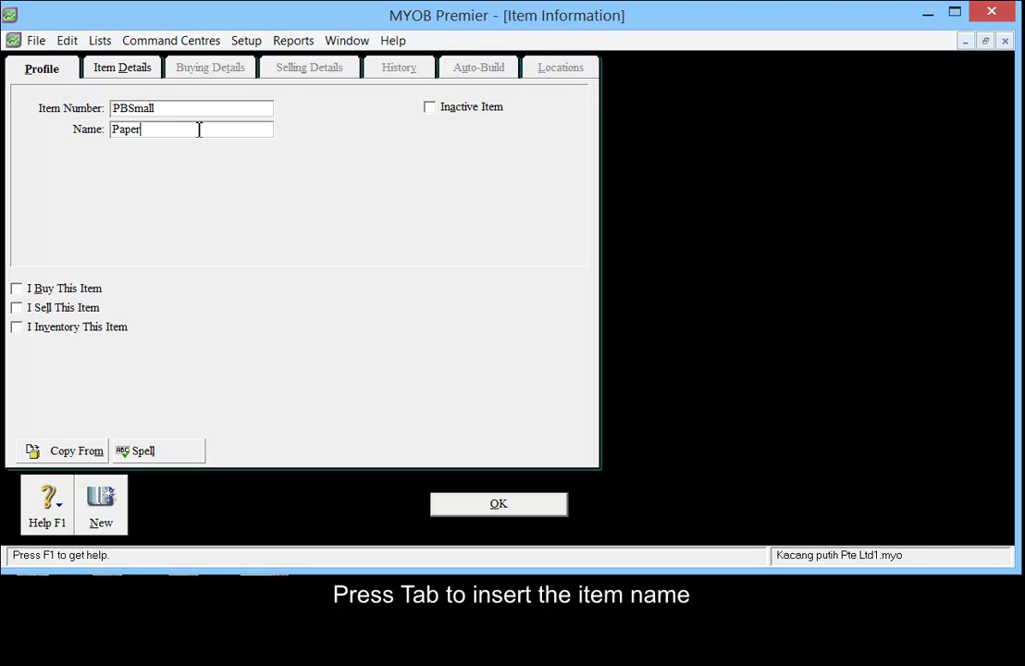
type(" Bag Small")
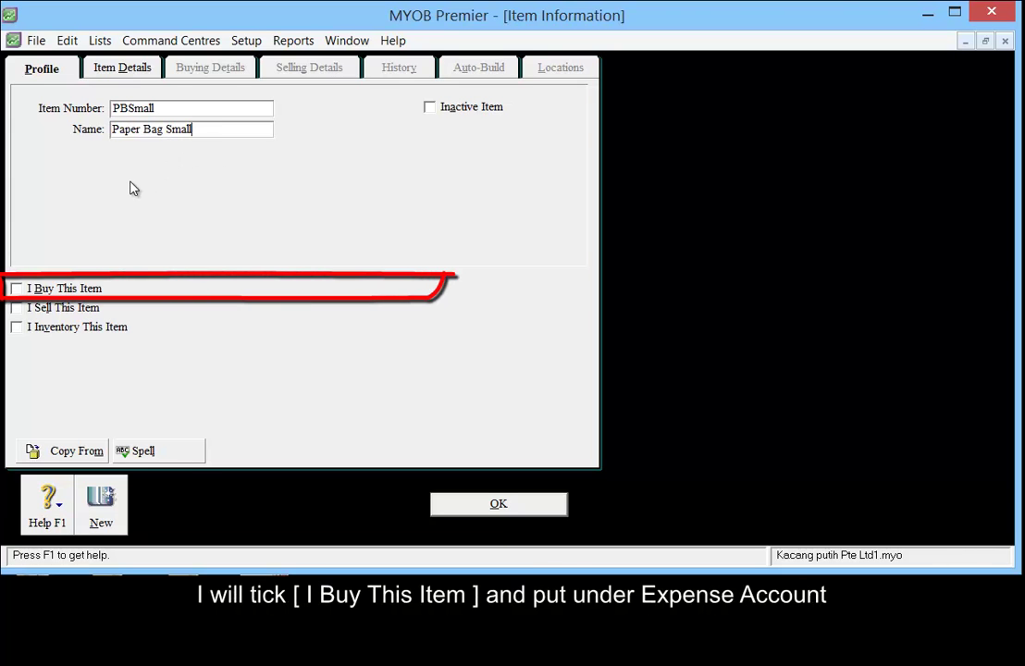
Step: Mark the paper bag item as bought and track its costs in expense account 6-4500 Store Supplies
left_click(16, 289)
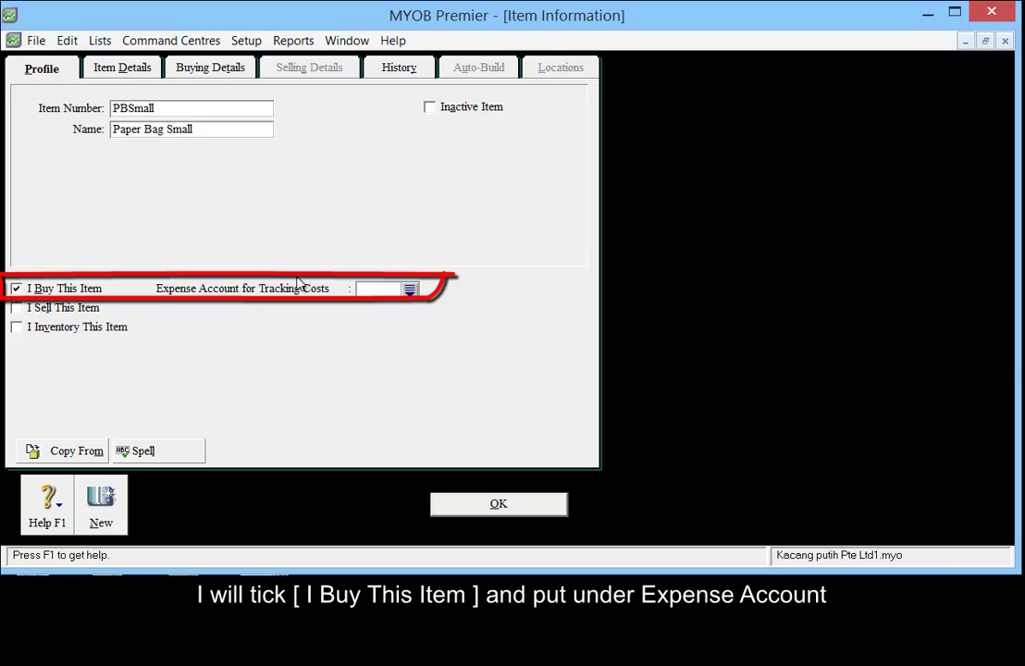
left_click(411, 293)
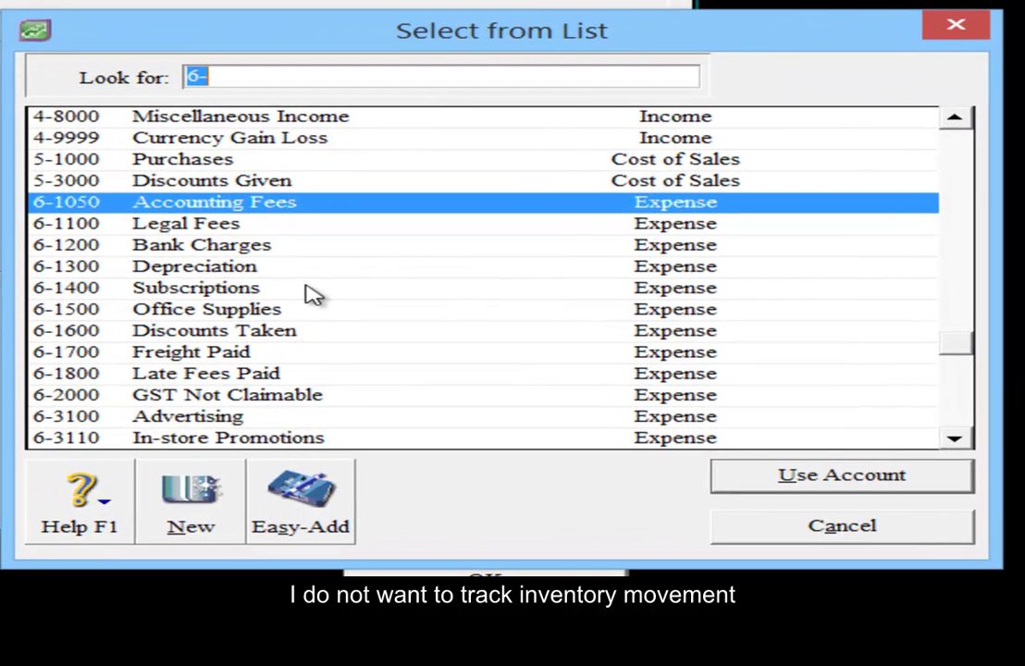
scroll(305, 293, "down", 3)
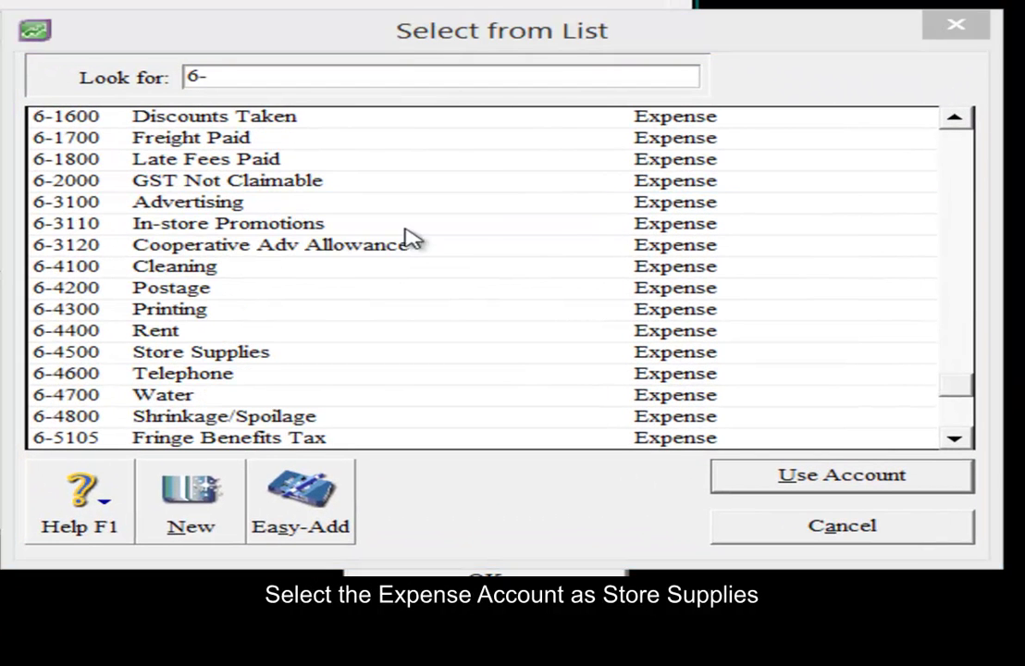
left_click(342, 359)
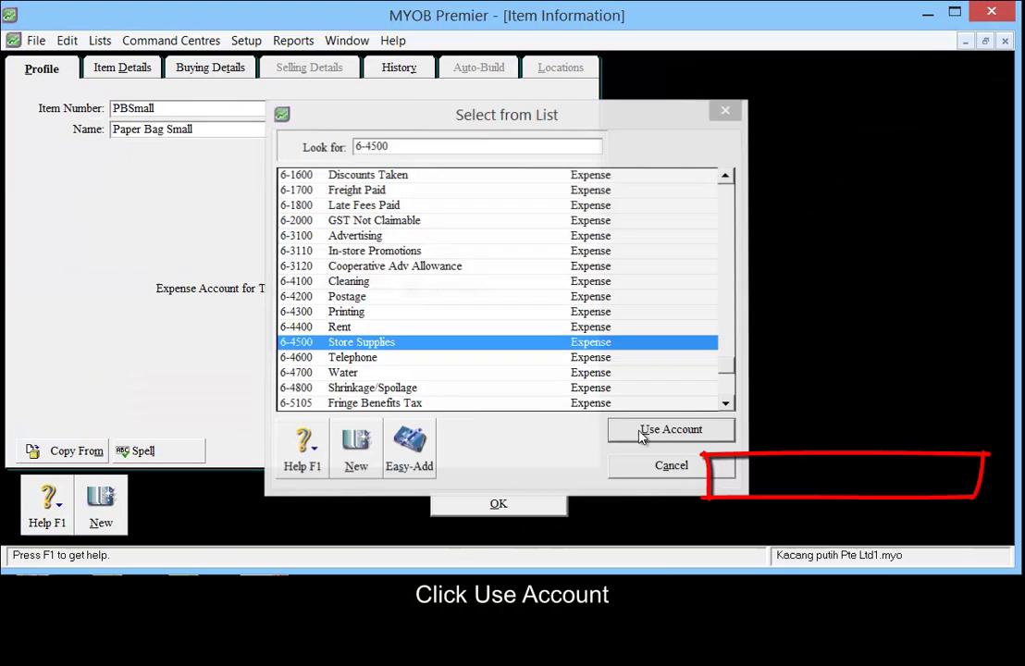
left_click(782, 485)
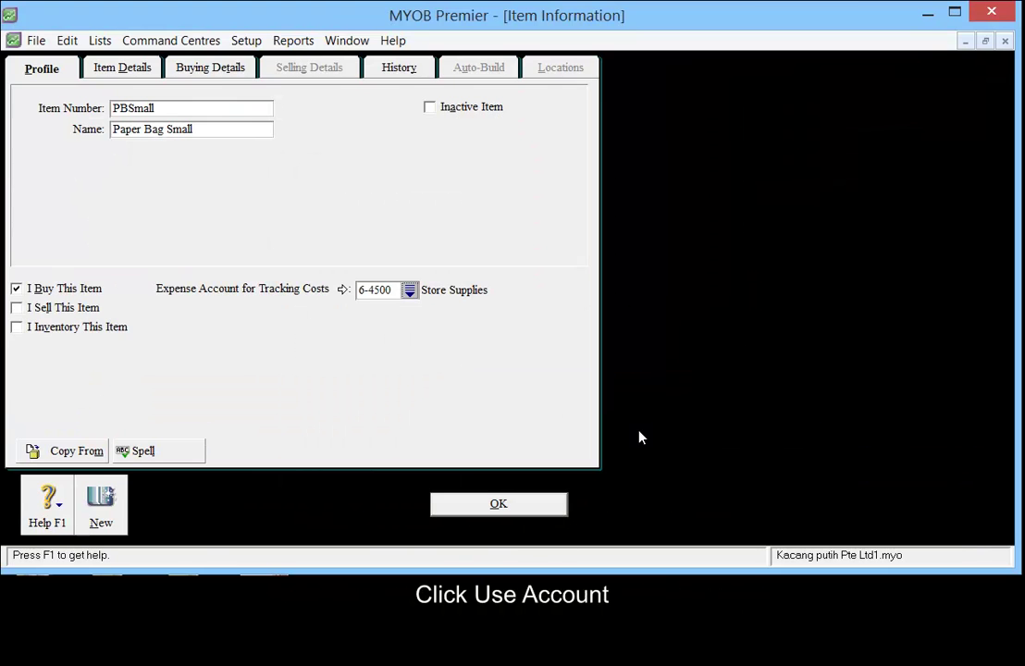
Step: Save the paper bag item with Pcs as its buying unit of measure, and check its record from the items list
left_click(209, 74)
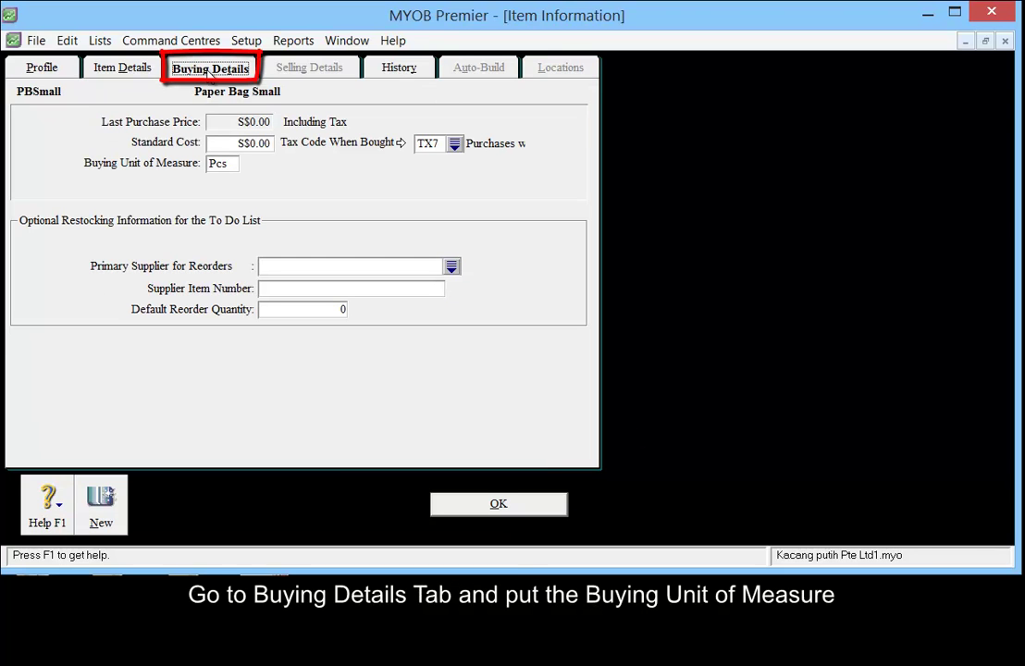
double_click(223, 163)
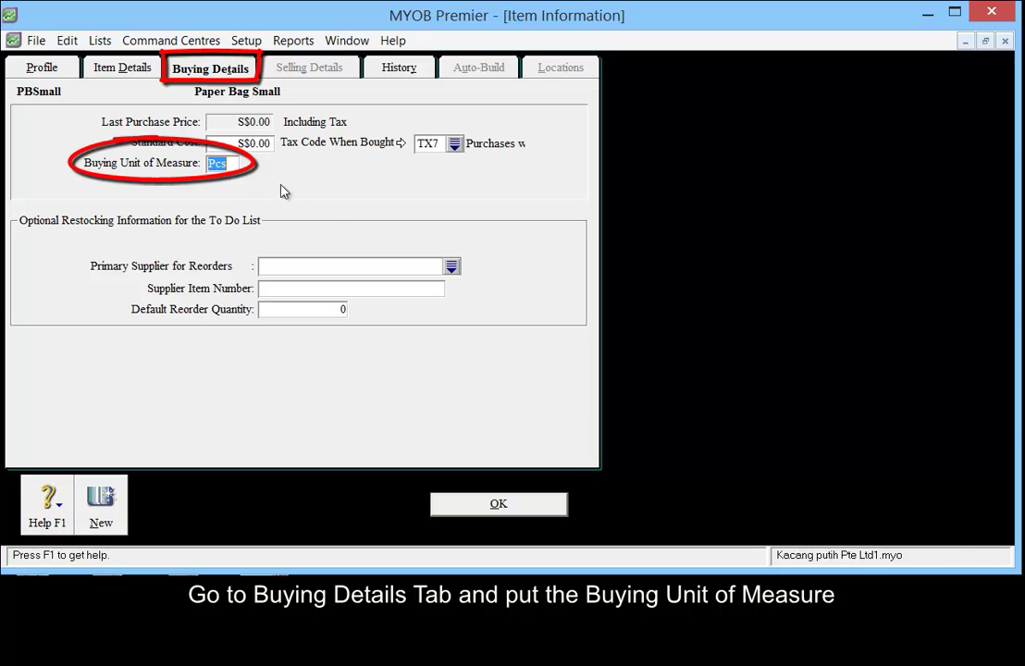
left_click(511, 510)
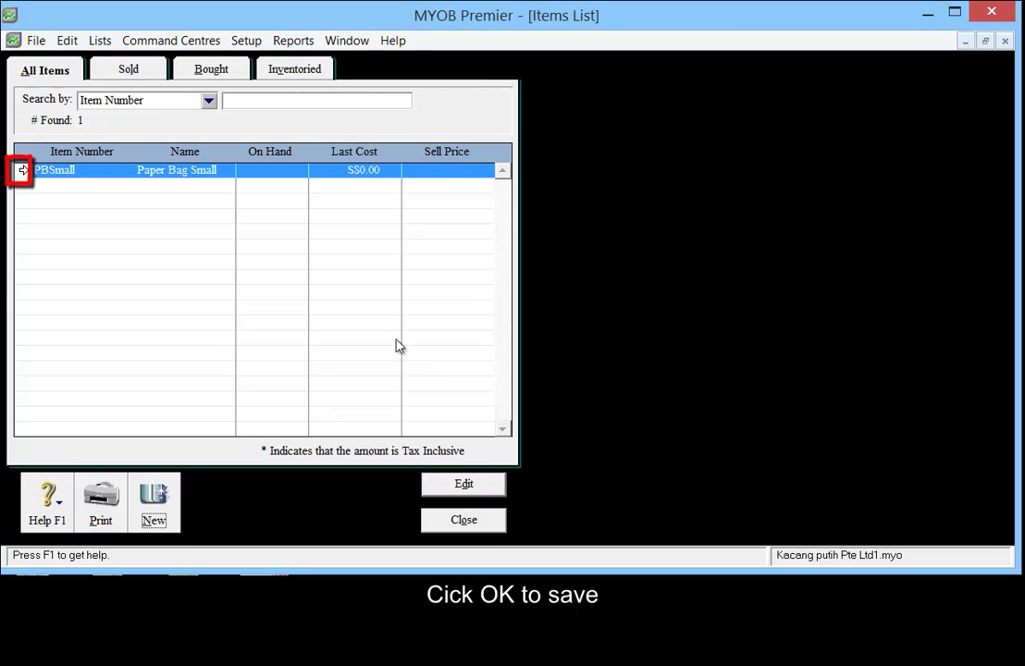
left_click(21, 170)
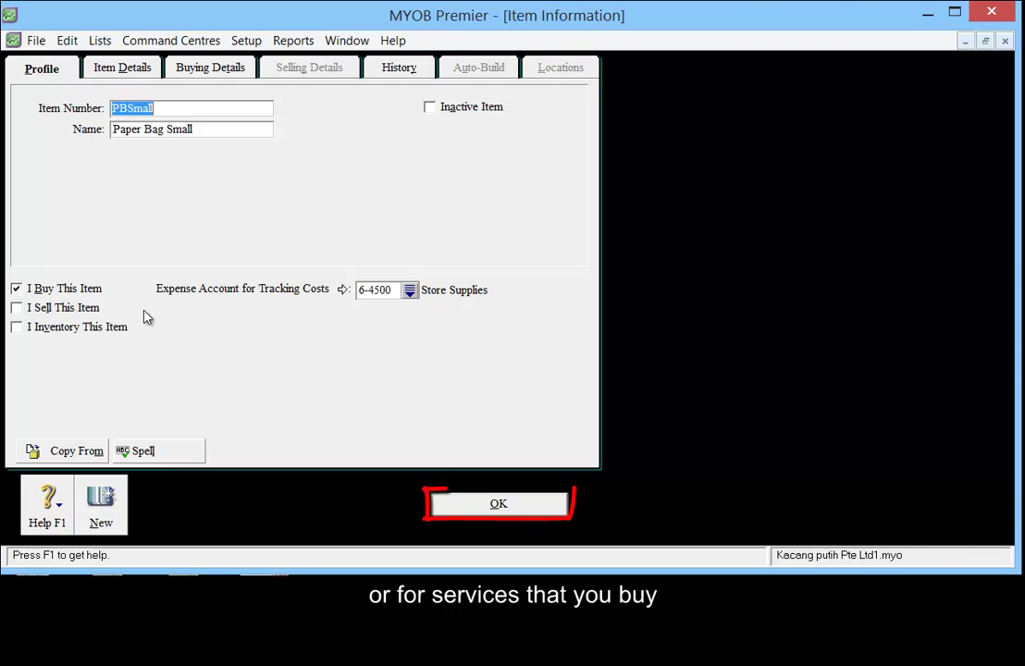
left_click(533, 514)
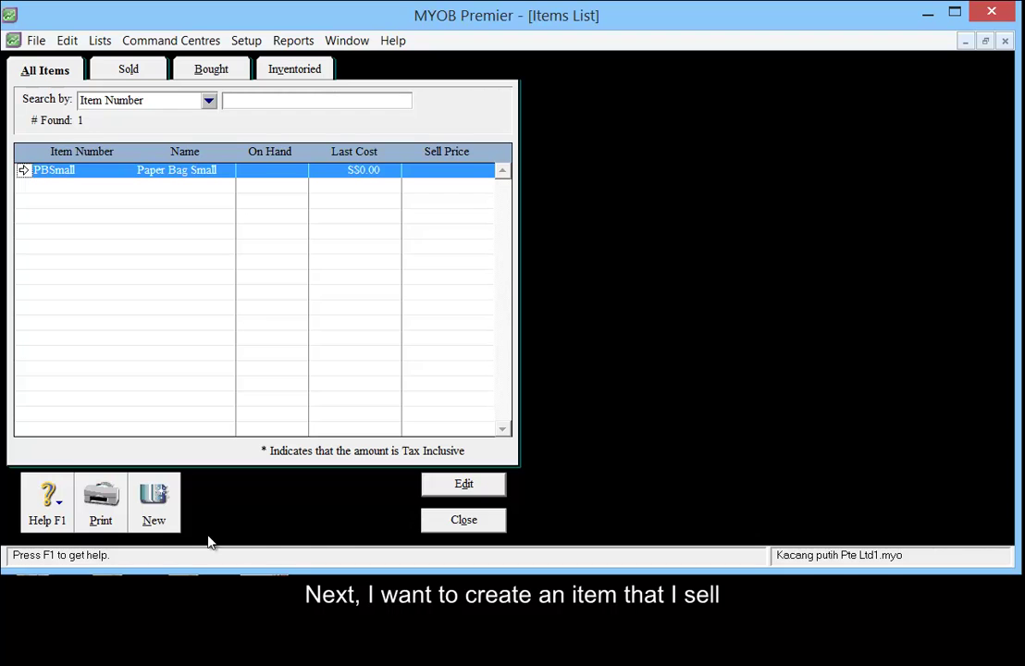
Step: Create another new item with item number ServiceIns and name Installation Services
left_click(162, 524)
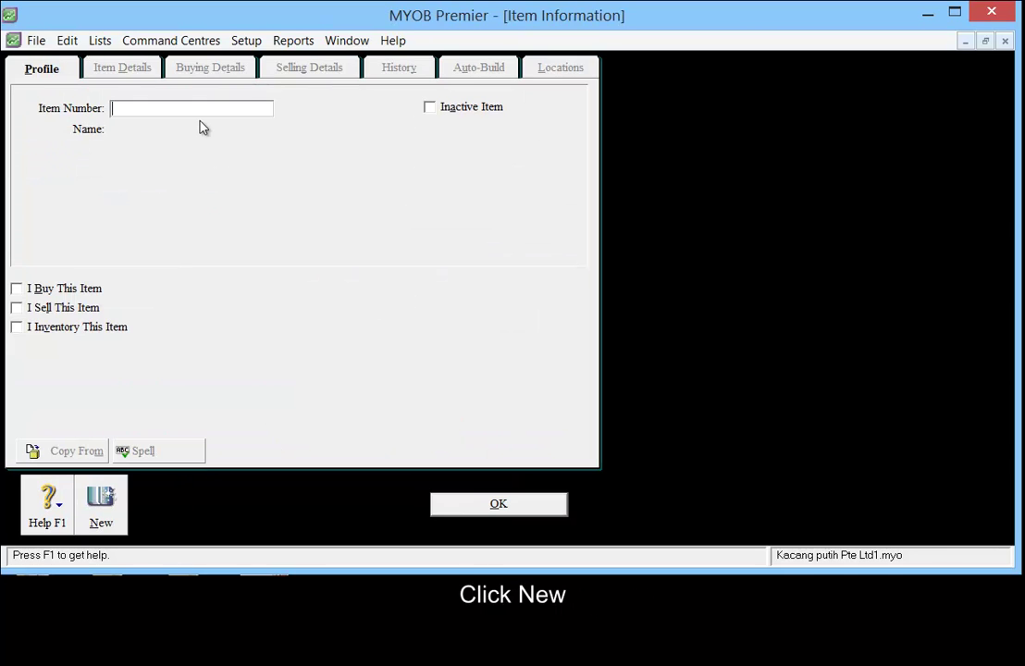
type("Ser")
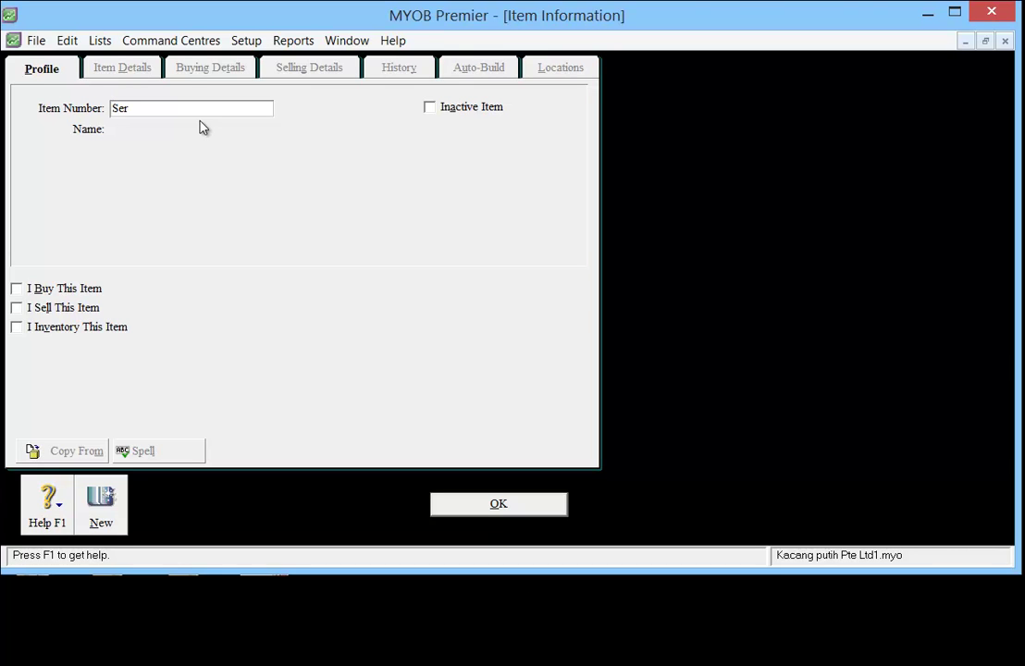
type("viceIns")
key("Tab")
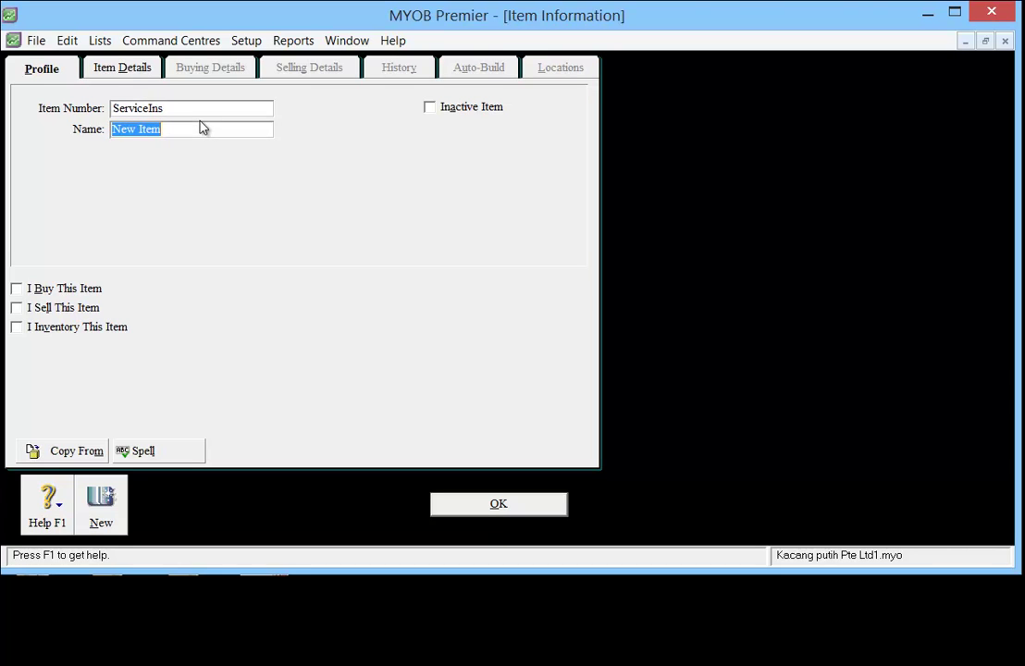
type("Insta")
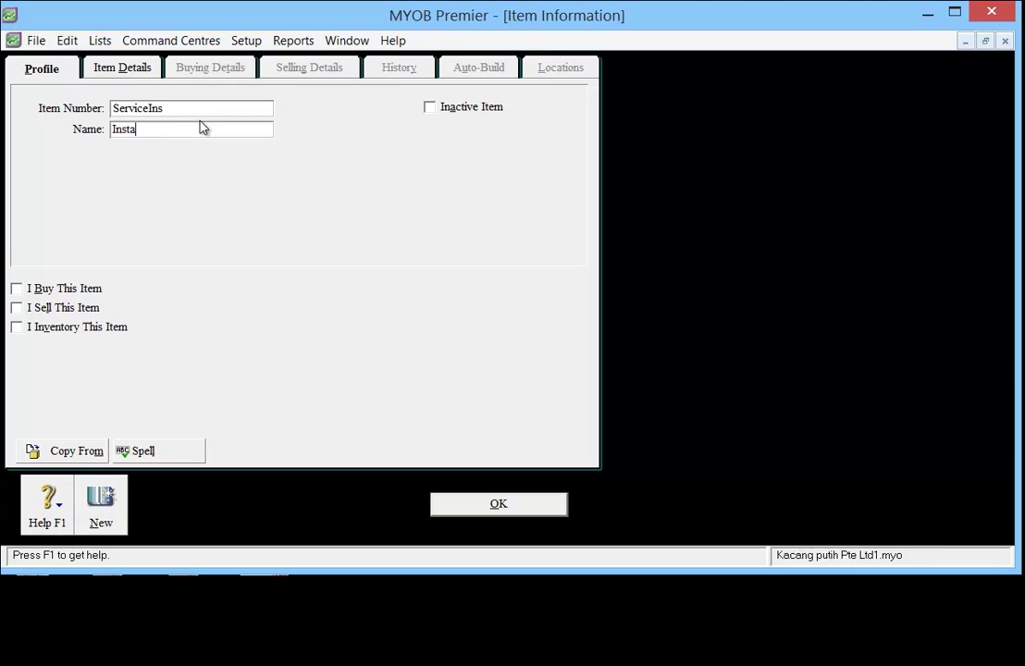
type("llation Services")
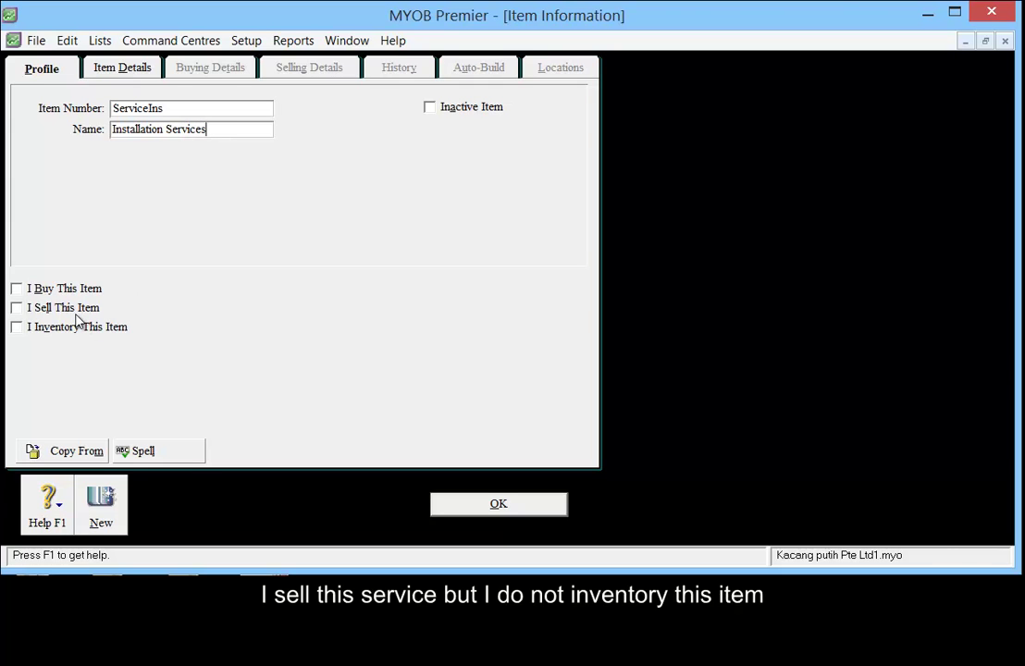
Step: Mark the installation service as sold and track its sales in income account 4-8000 Miscellaneous Income
left_click(17, 308)
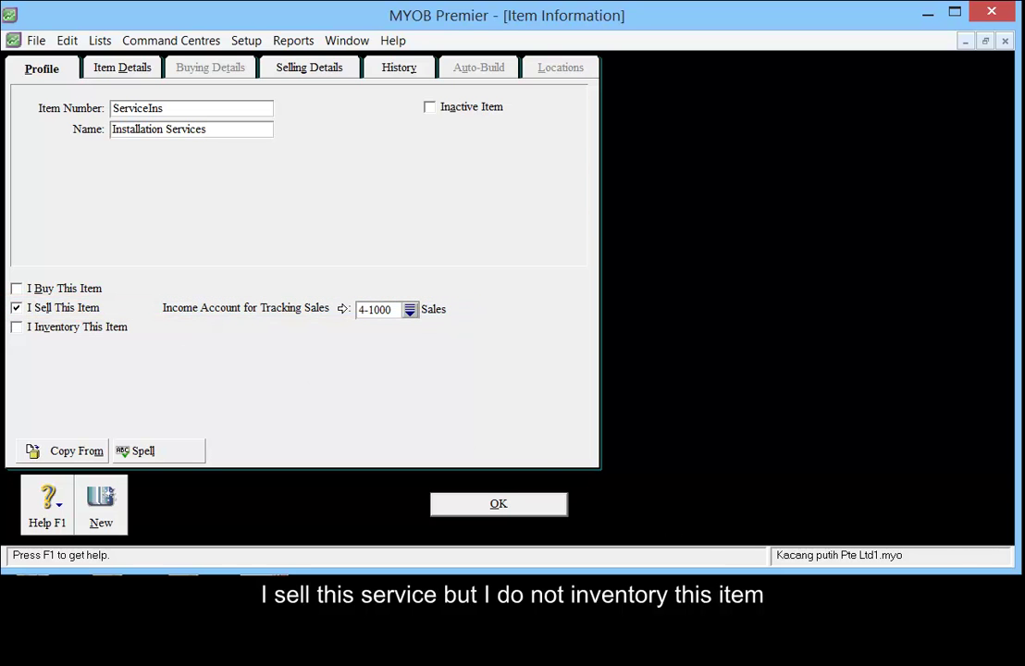
left_click(410, 310)
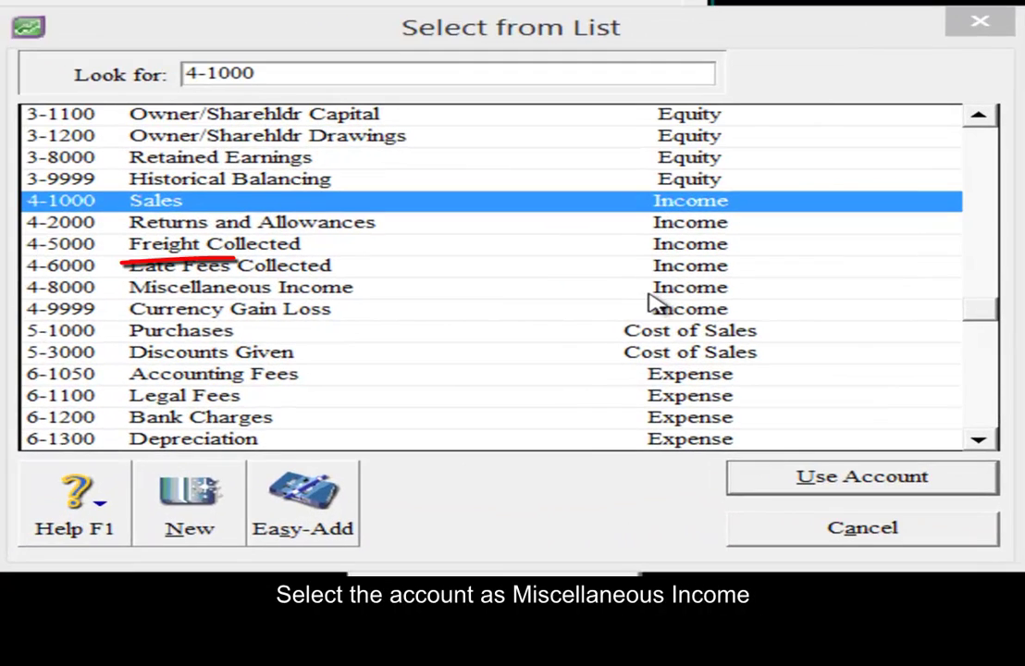
left_click(444, 292)
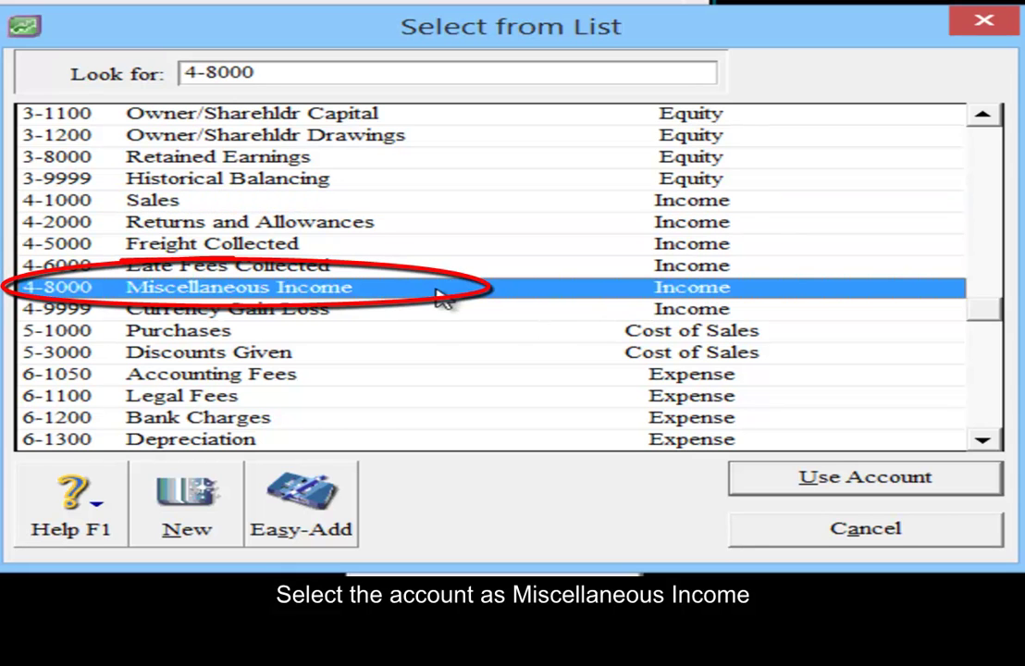
left_click(879, 490)
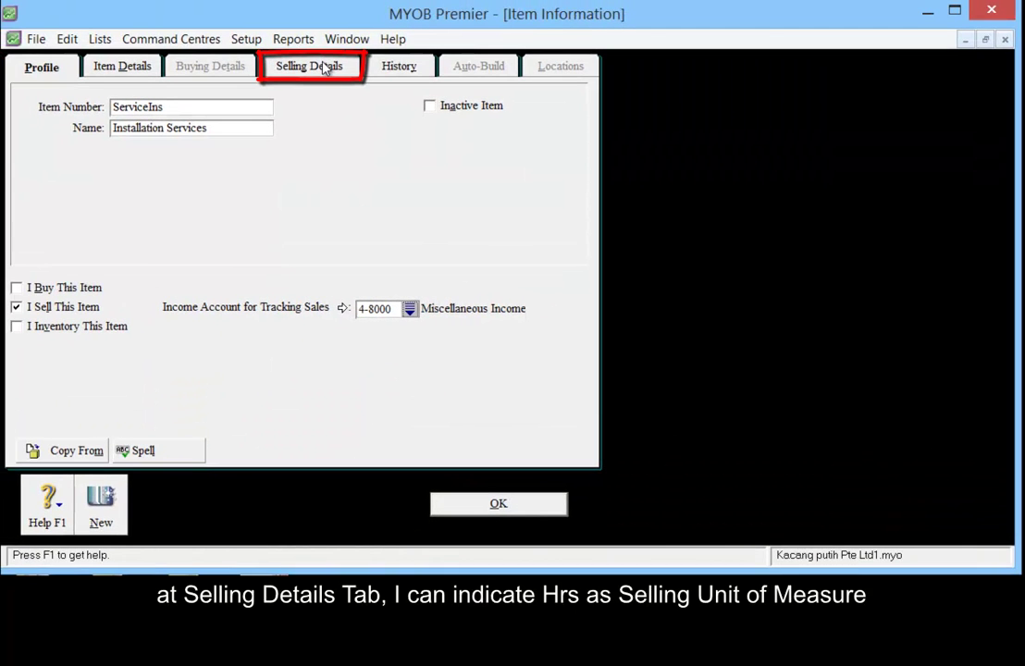
Step: Set the installation service's selling unit of measure to Hrs and save the item
left_click(325, 71)
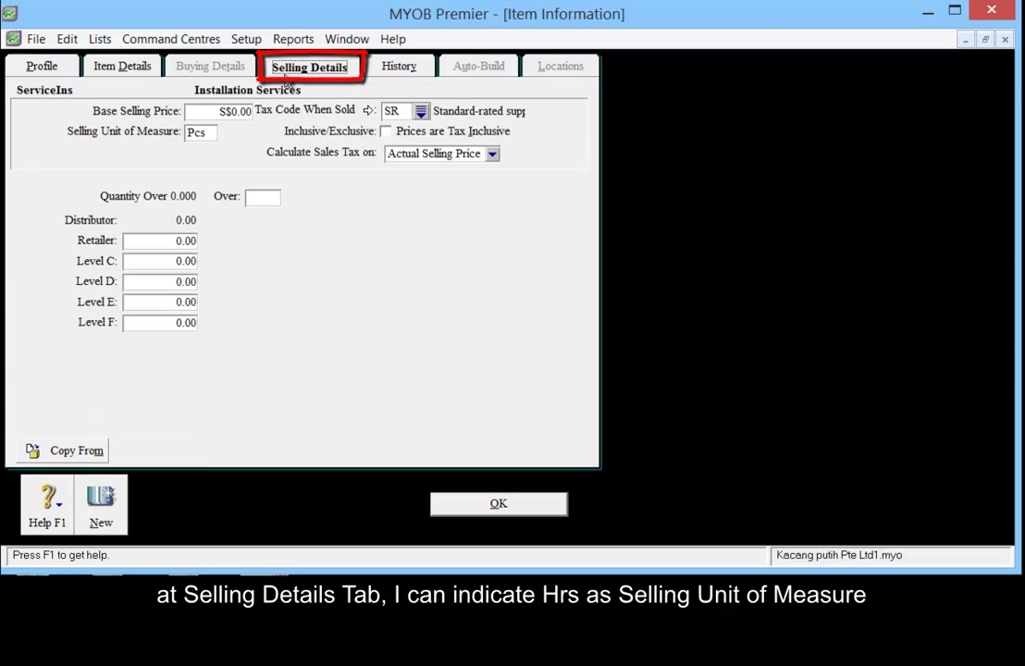
left_click(214, 134)
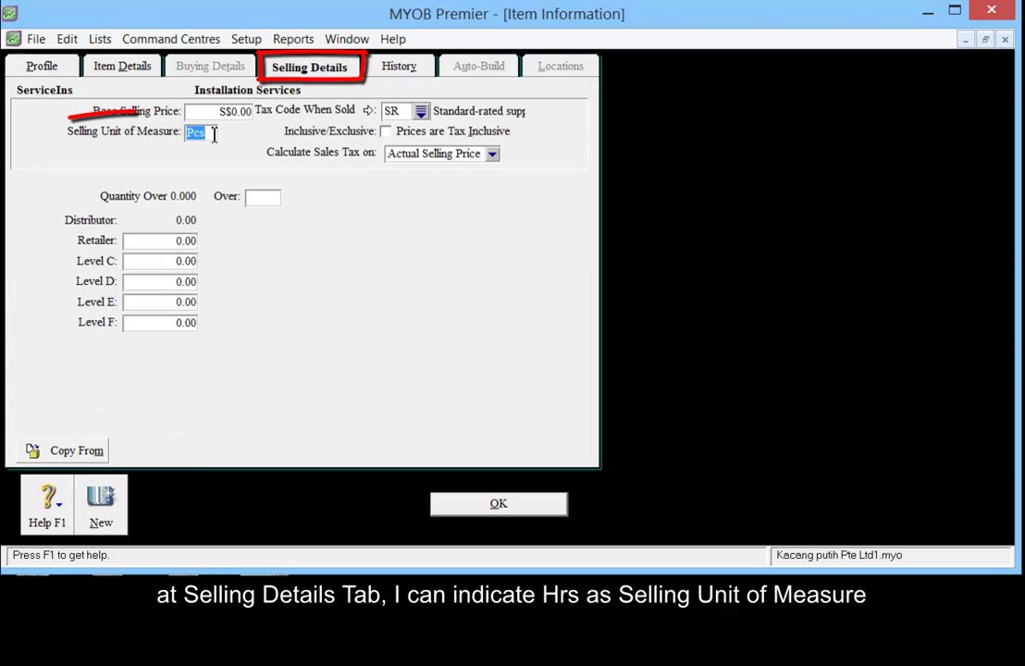
type("Hrs")
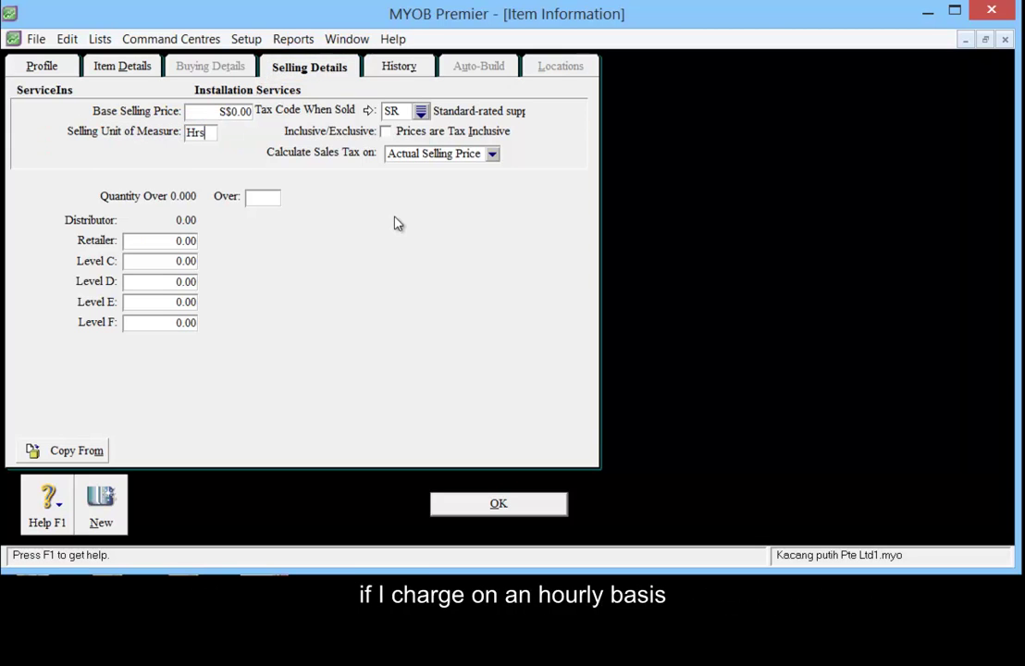
left_click(542, 505)
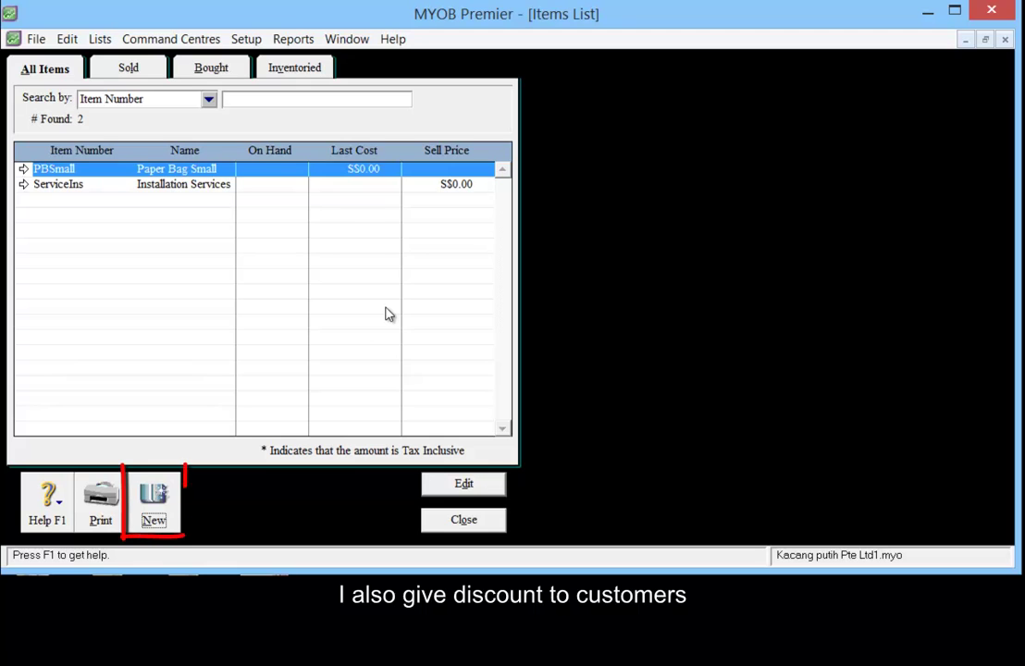
Step: Create a new item with Discount as both item number and name, and mark it as sold
left_click(159, 504)
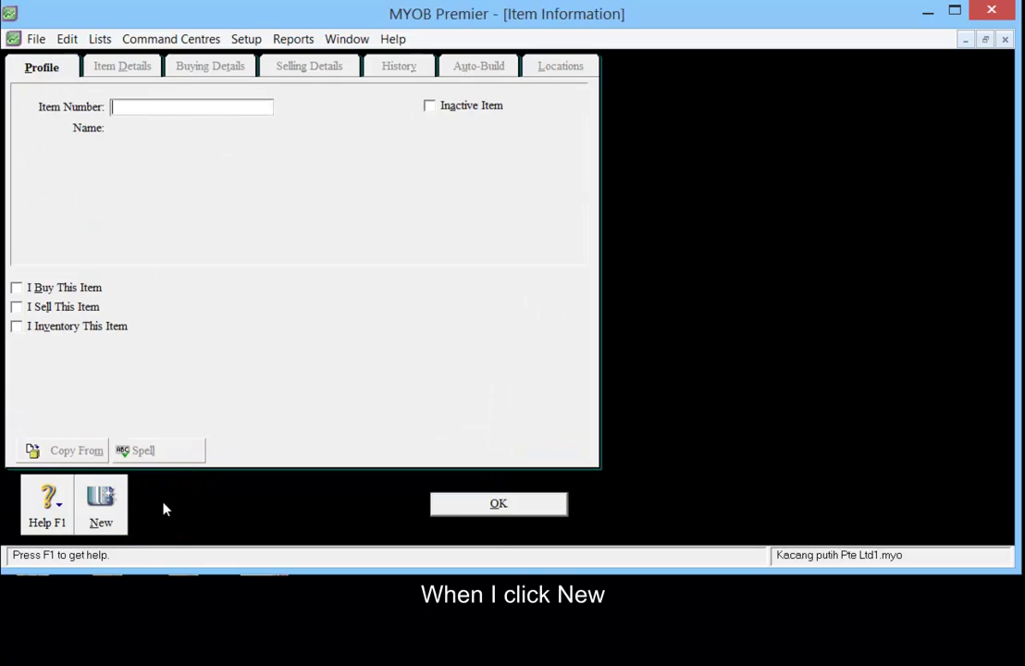
type("Discount")
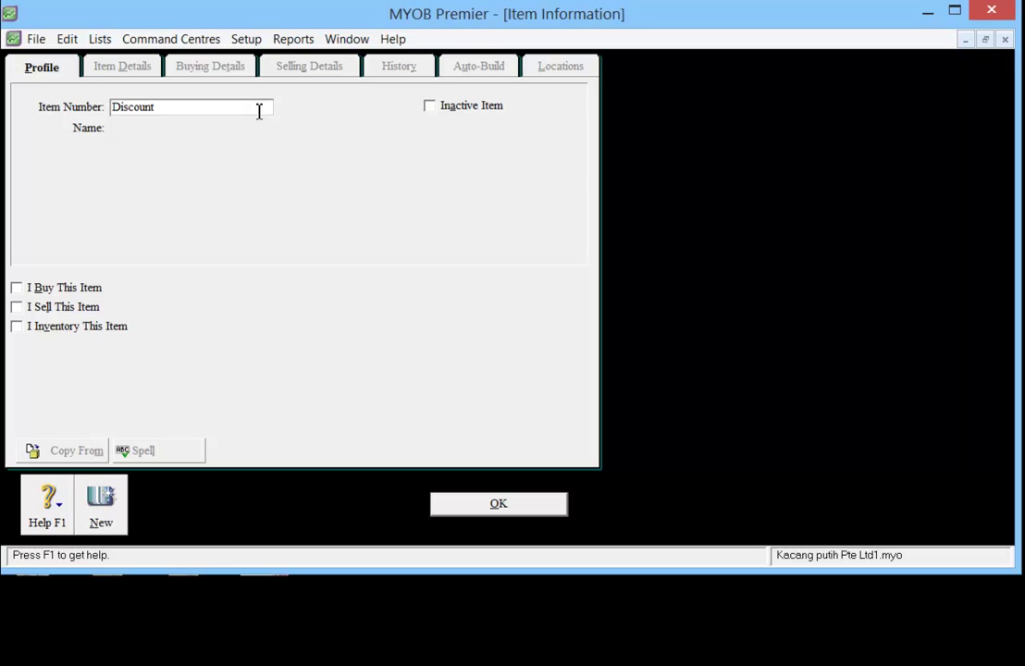
key("Tab")
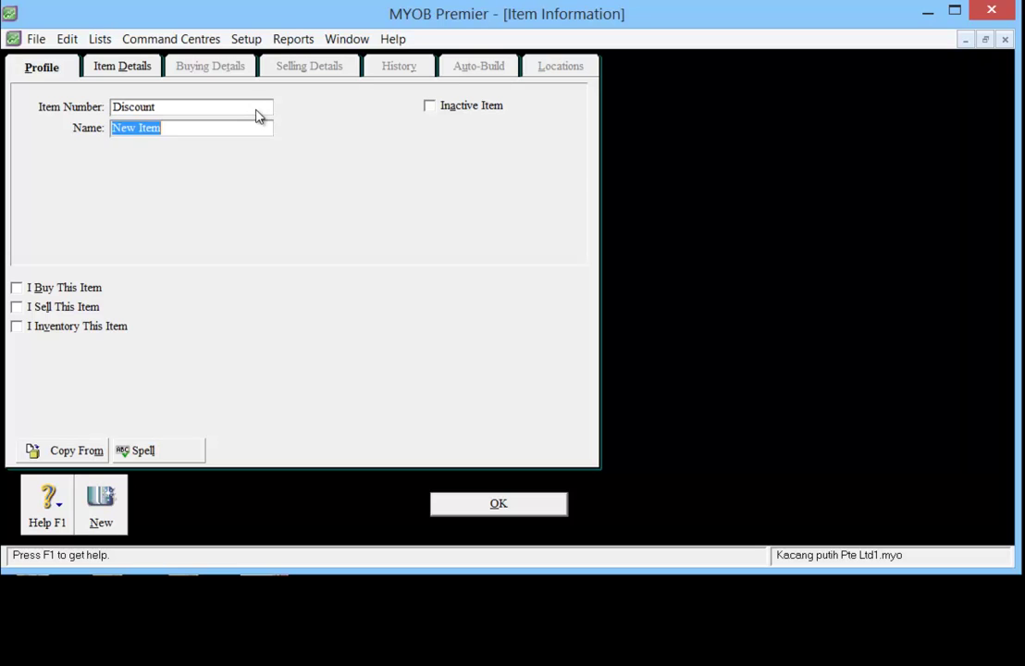
type("Disco")
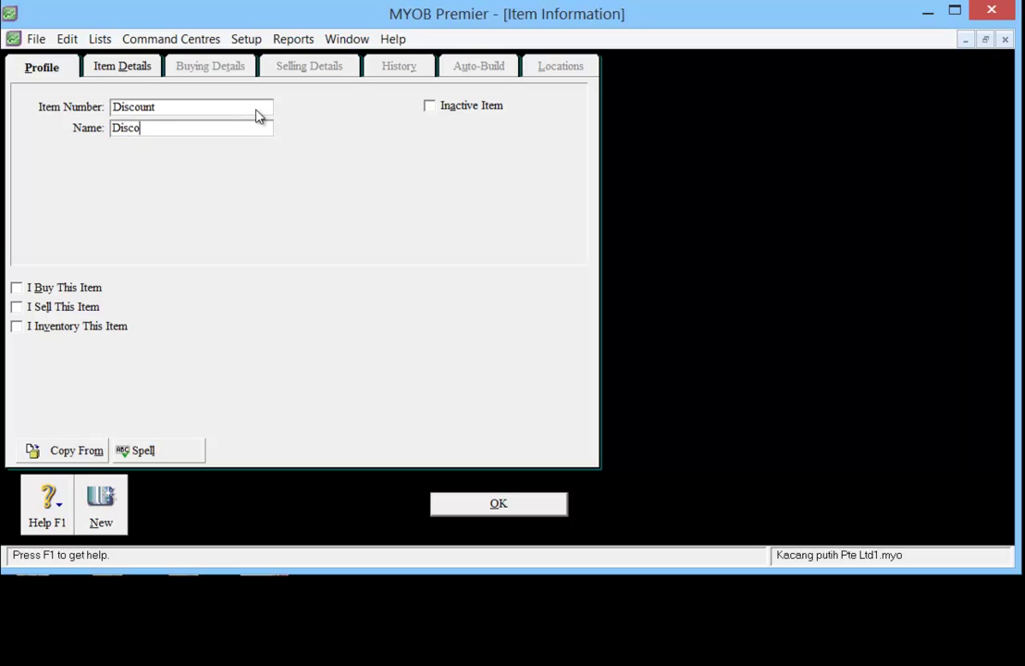
type("unt")
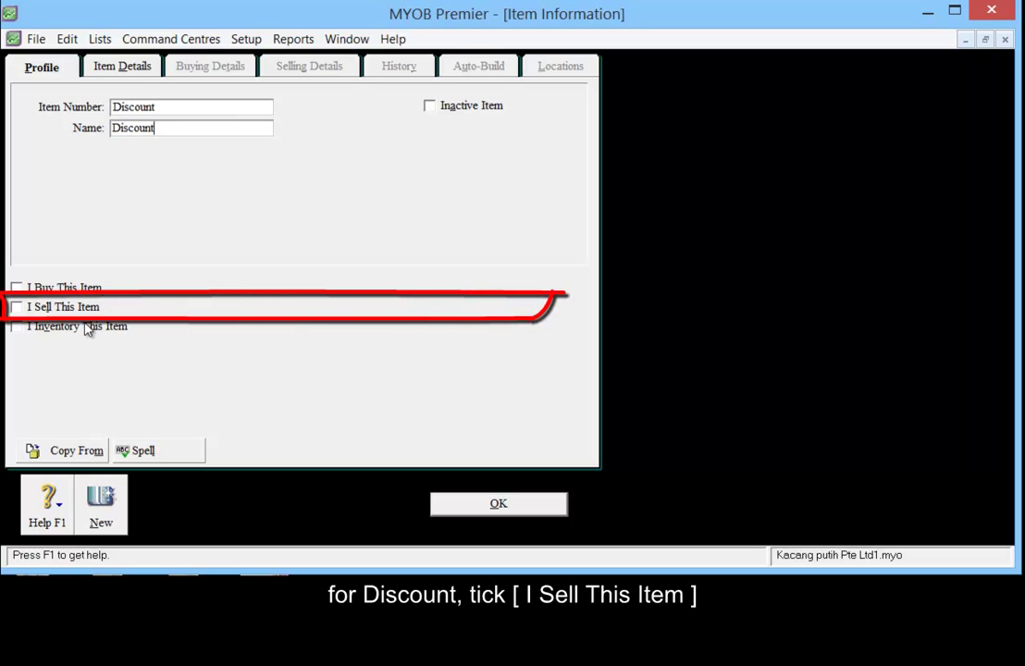
left_click(65, 308)
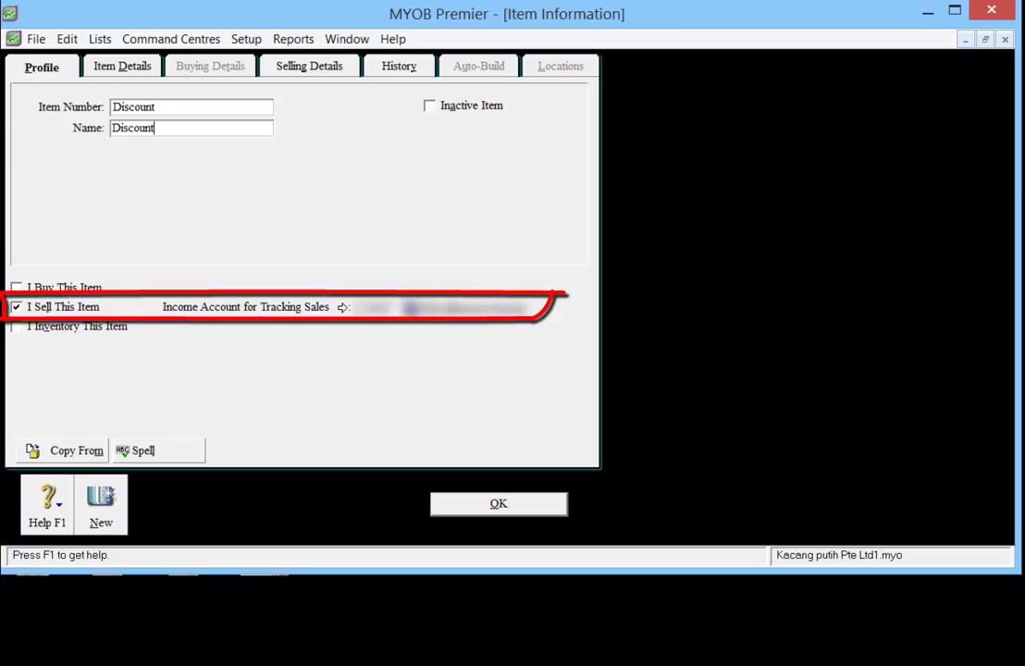
Step: Track the discount's sales in income account 4-1000 Sales and save the item with a blank selling unit of measure
left_click(414, 308)
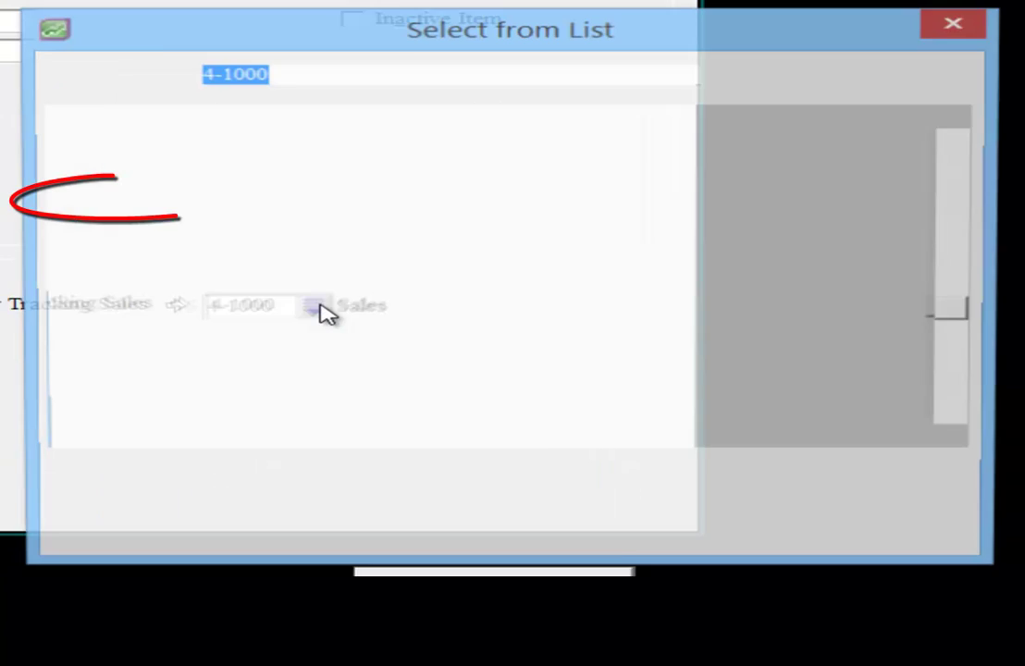
left_click(962, 474)
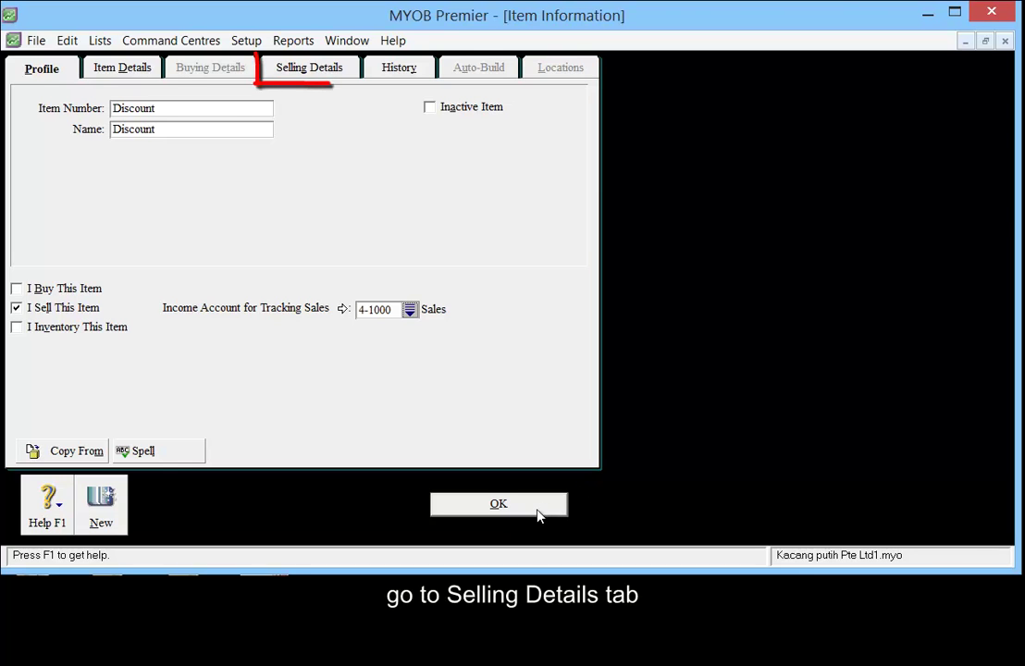
left_click(305, 76)
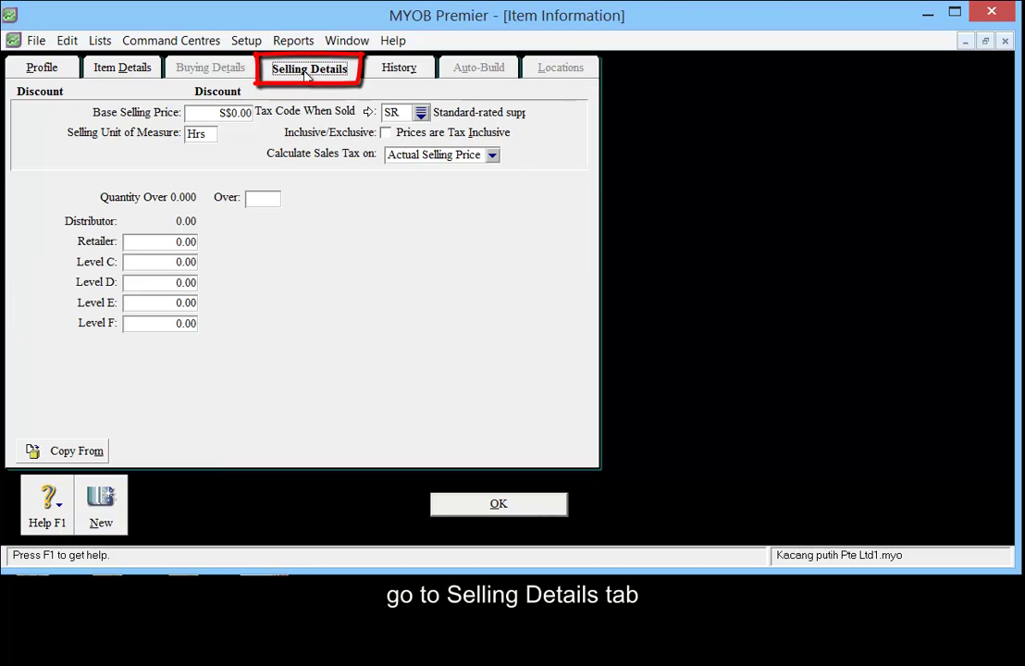
double_click(211, 137)
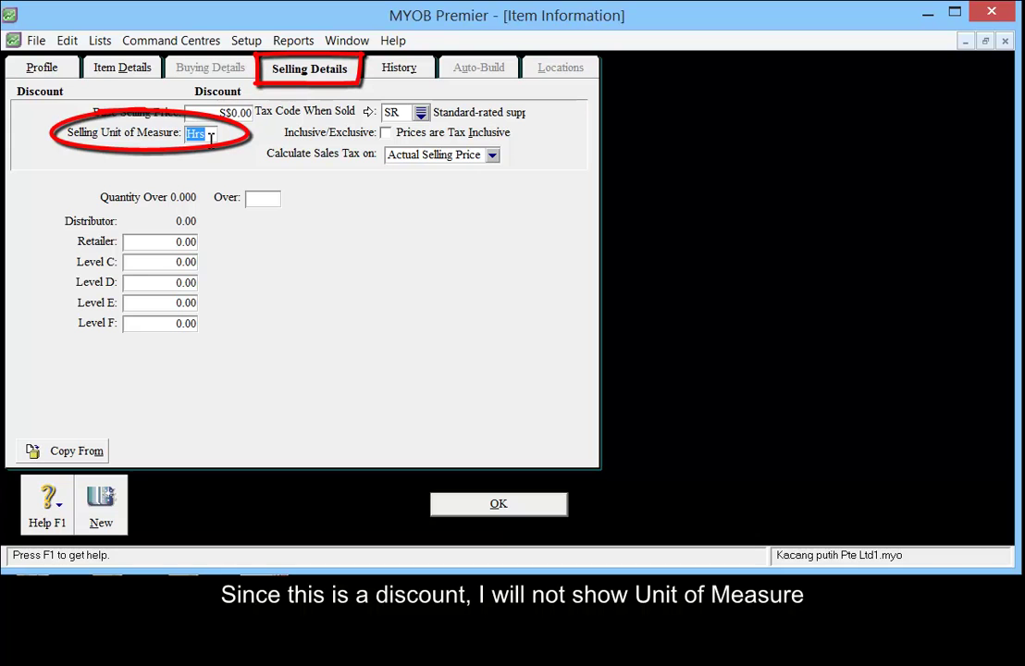
key("Delete")
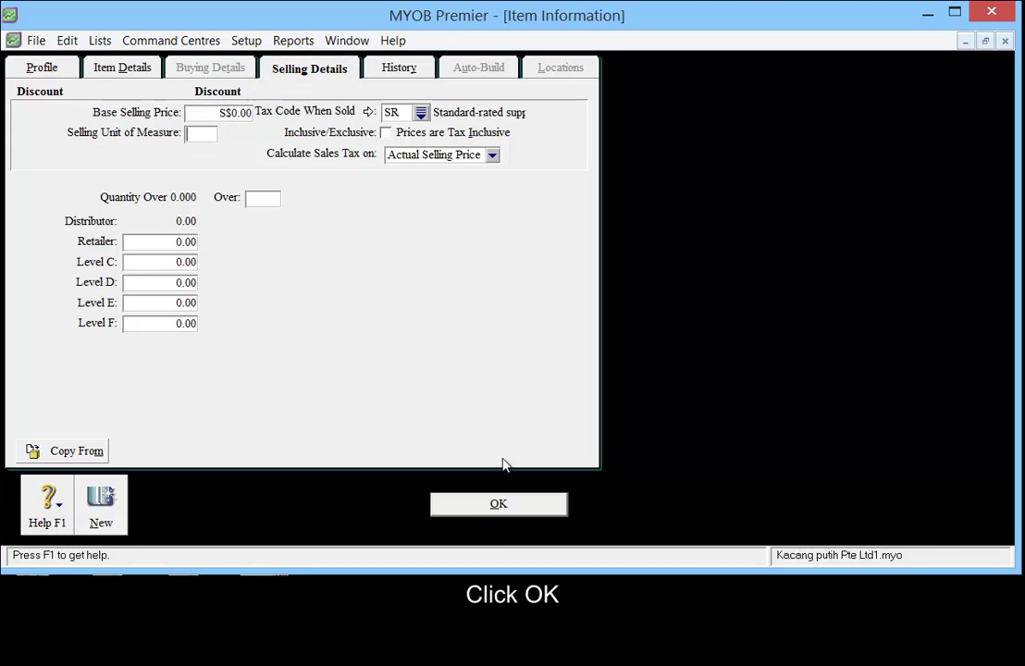
left_click(500, 505)
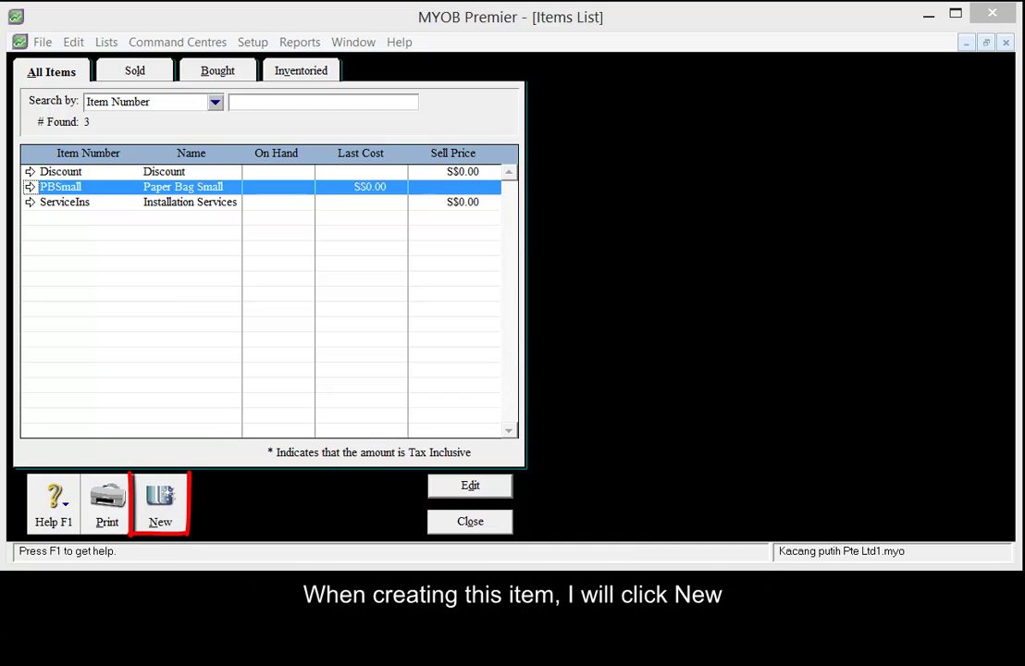
Step: Create a new item with ShelfLarge as both item number and name, marked as bought and inventoried
left_click(173, 523)
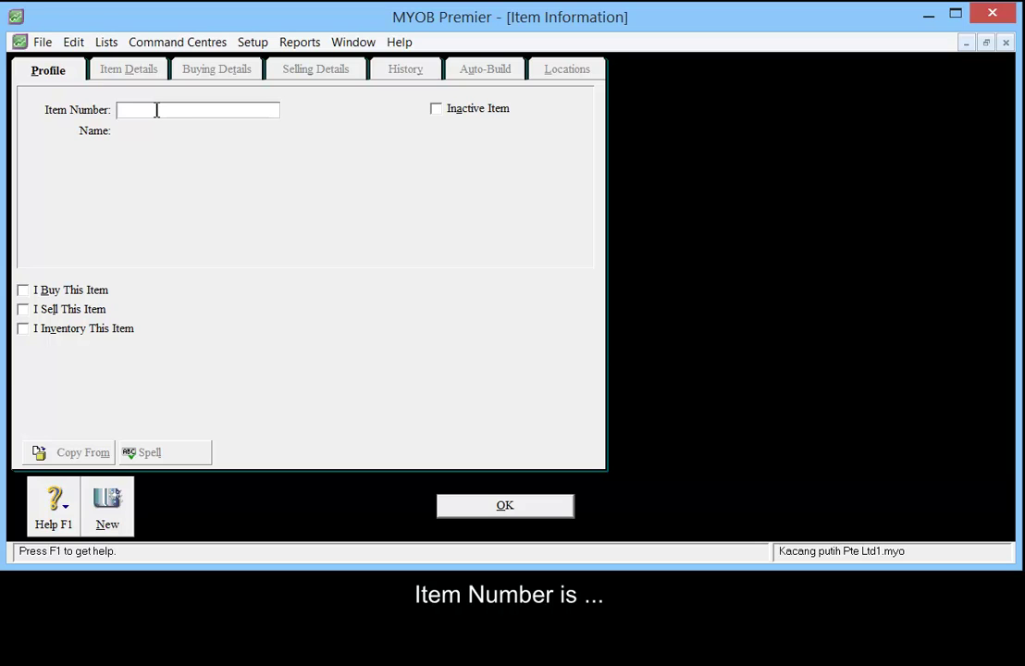
type("ShelfLarge")
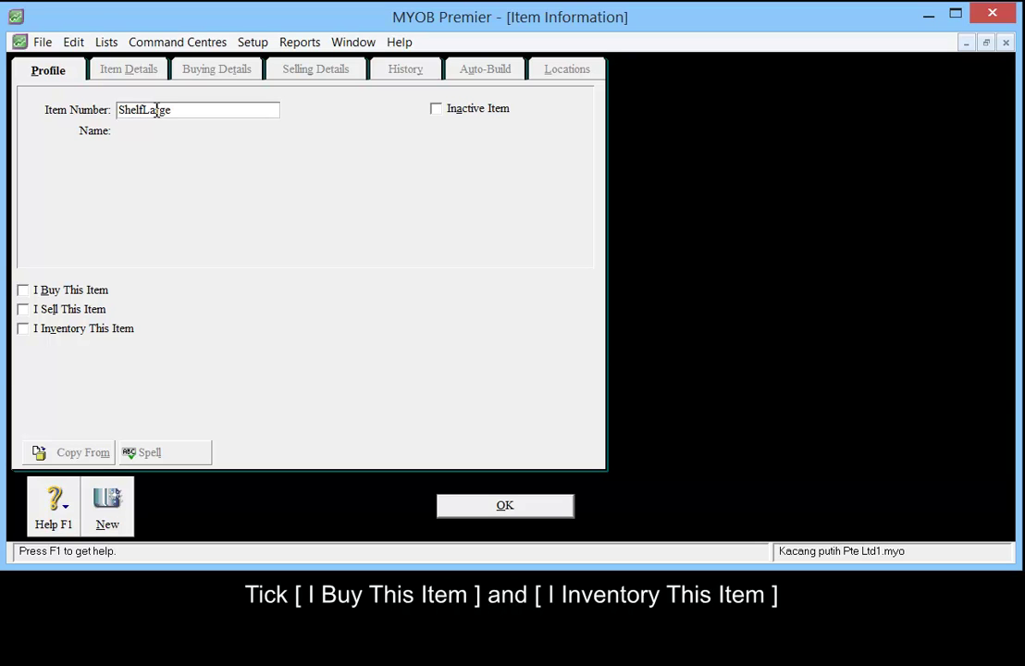
key("Tab")
type("S")
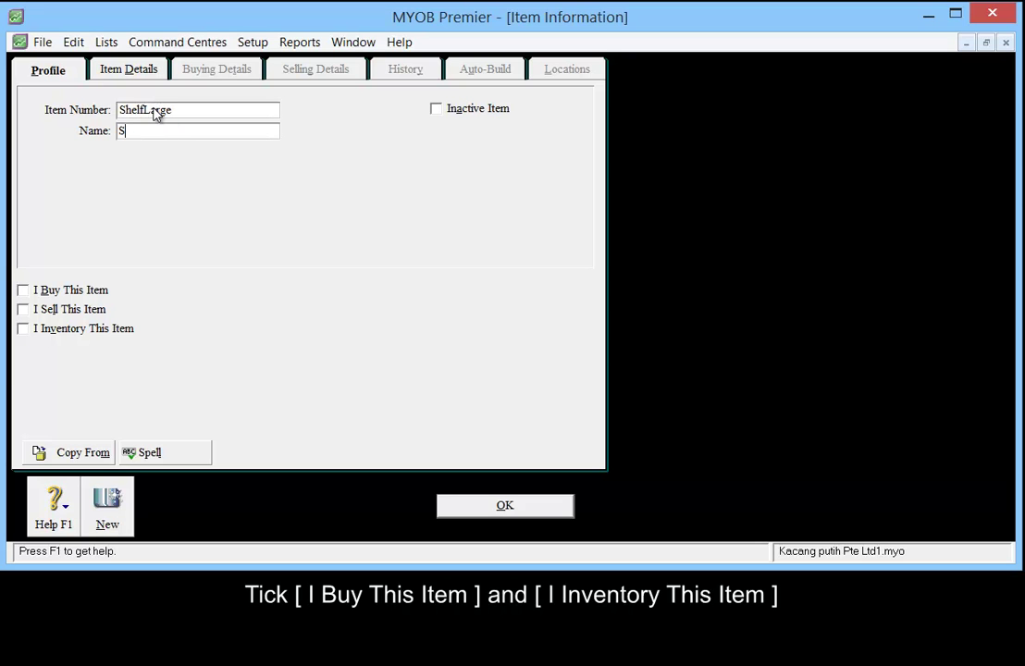
type("helfLarge")
left_click(22, 290)
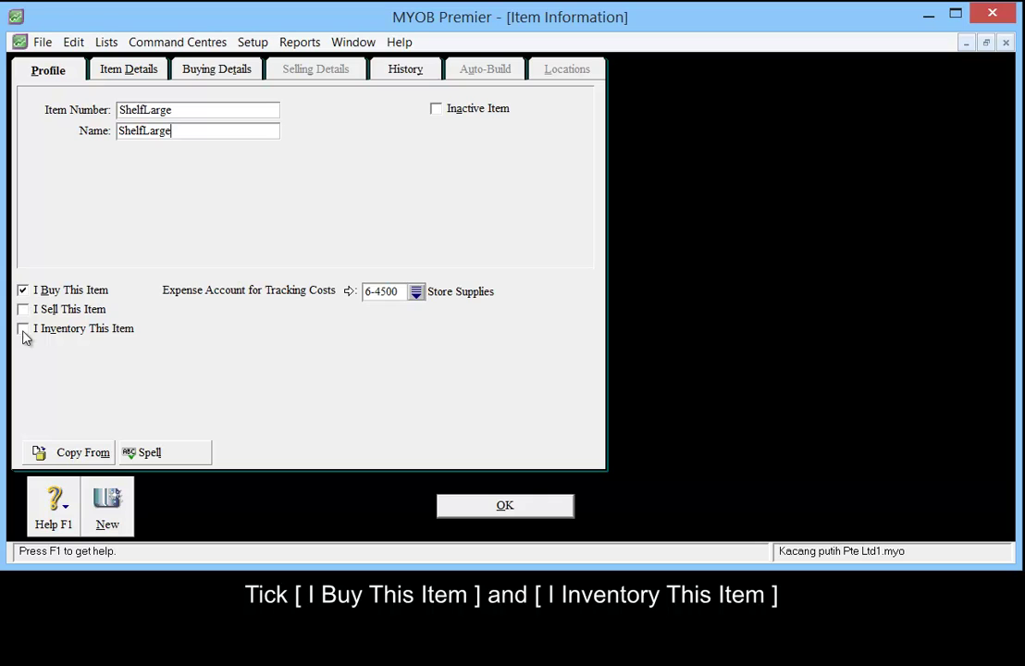
left_click(23, 330)
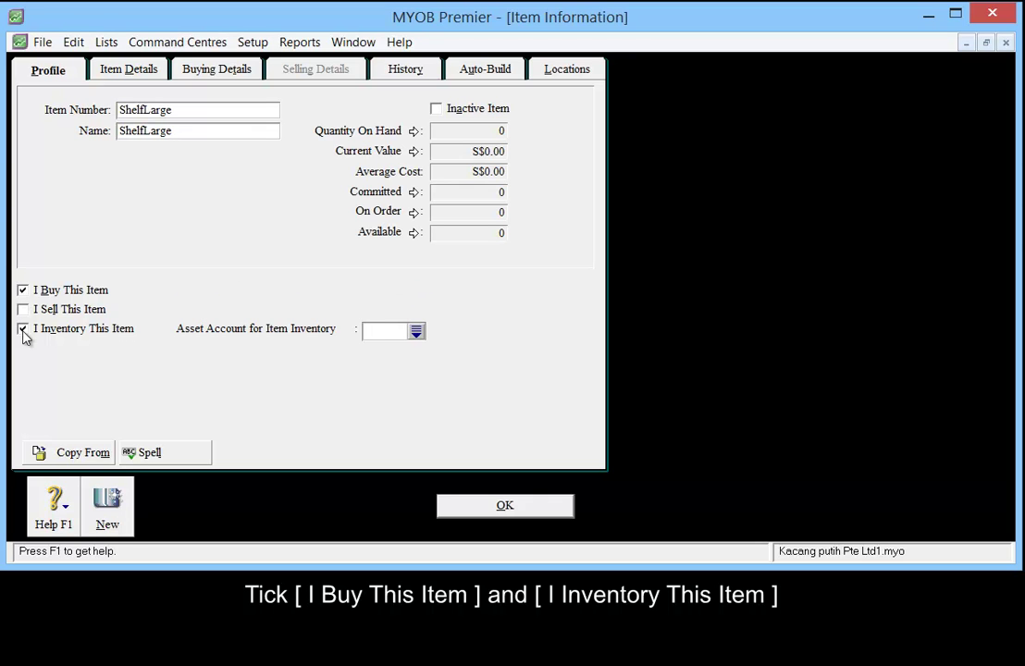
Step: Set the shelf's inventory asset account to 1-1410 Furniture & Fixtures at Cost and keep Pcs as its buying unit of measure
left_click(418, 331)
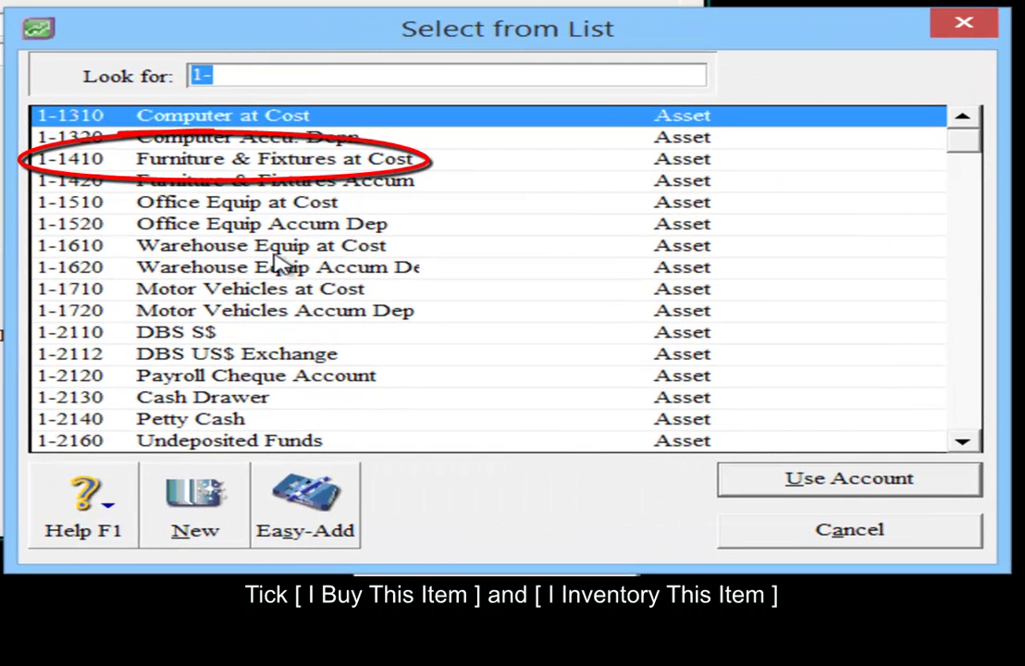
left_click(266, 164)
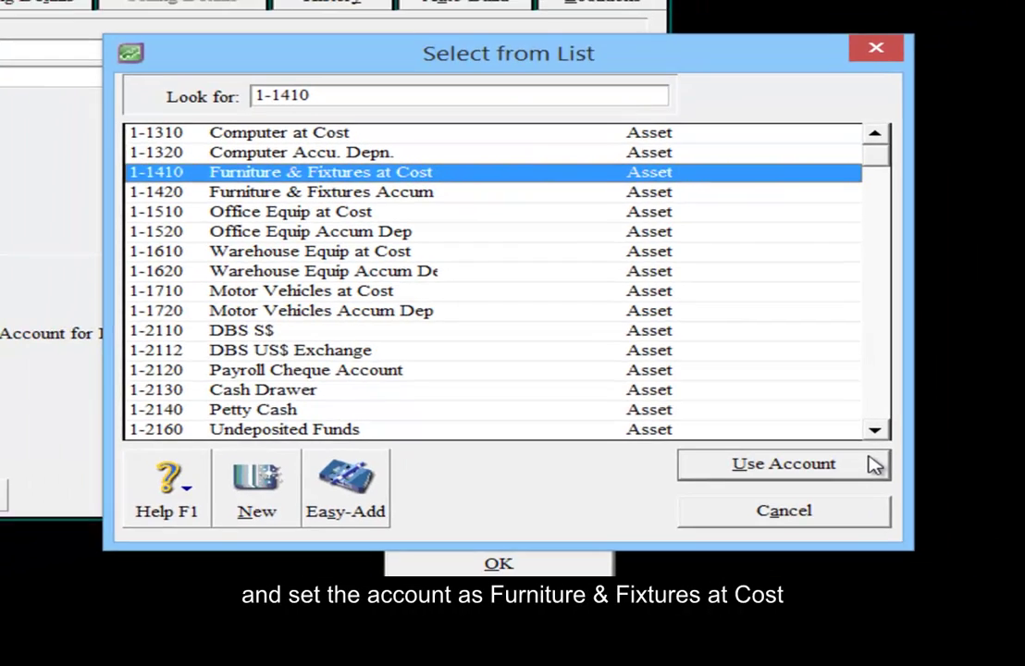
left_click(960, 479)
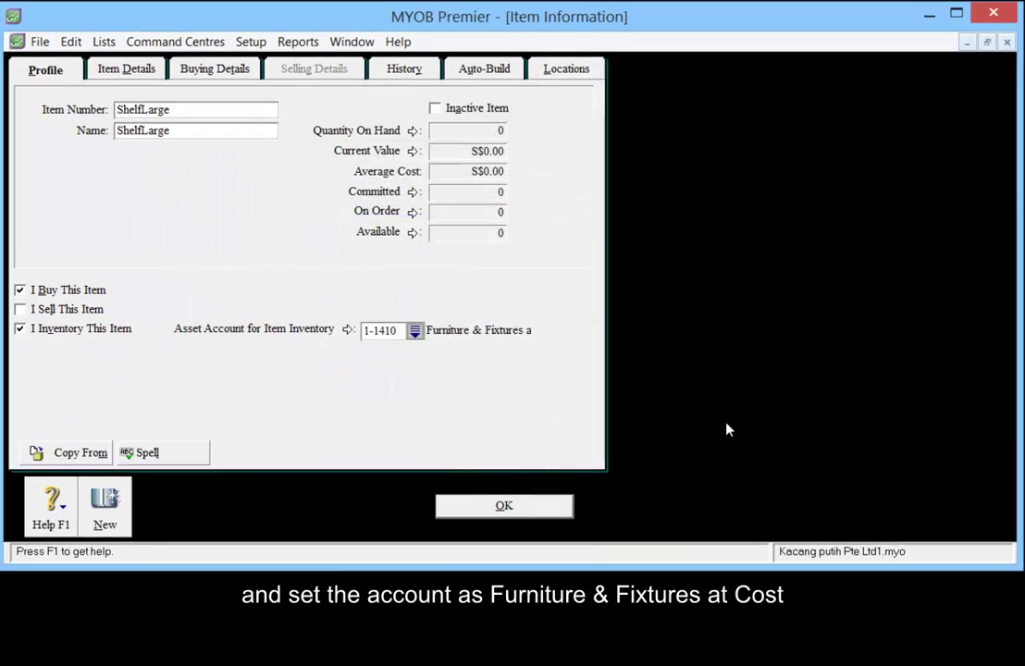
left_click(234, 76)
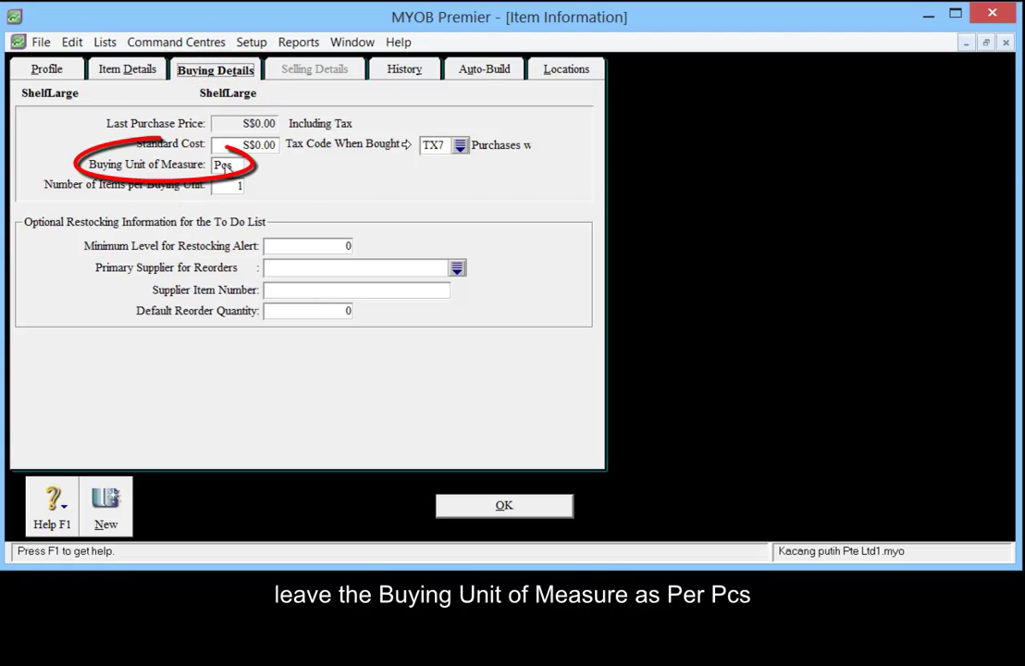
double_click(226, 167)
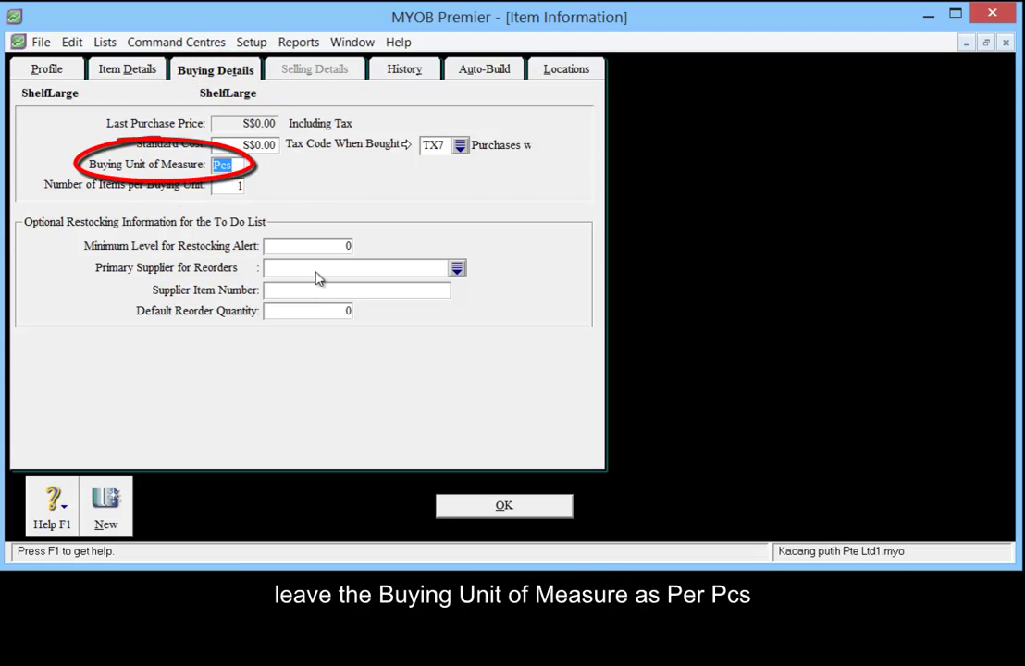
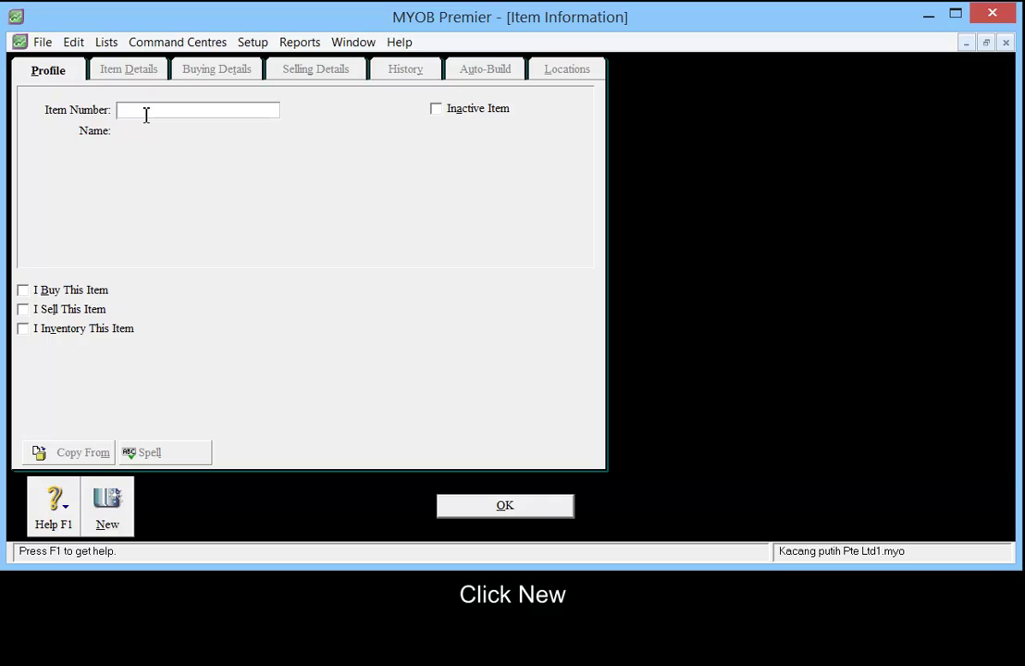
Step: Create a new item with BodyLotion as both item number and name
type("Body")
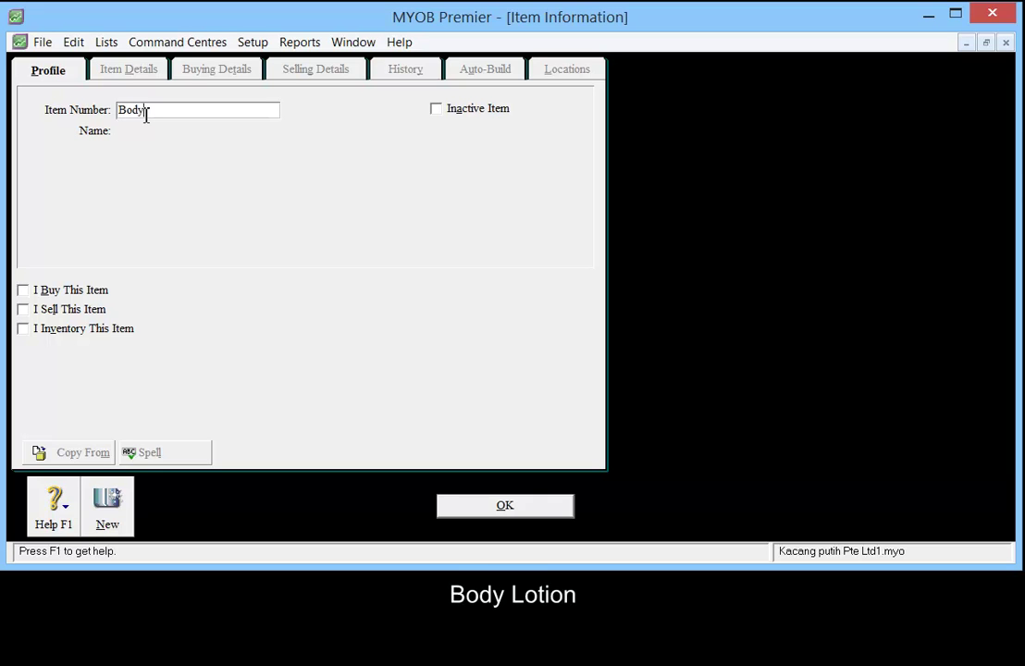
type(" Lotion")
key("Tab")
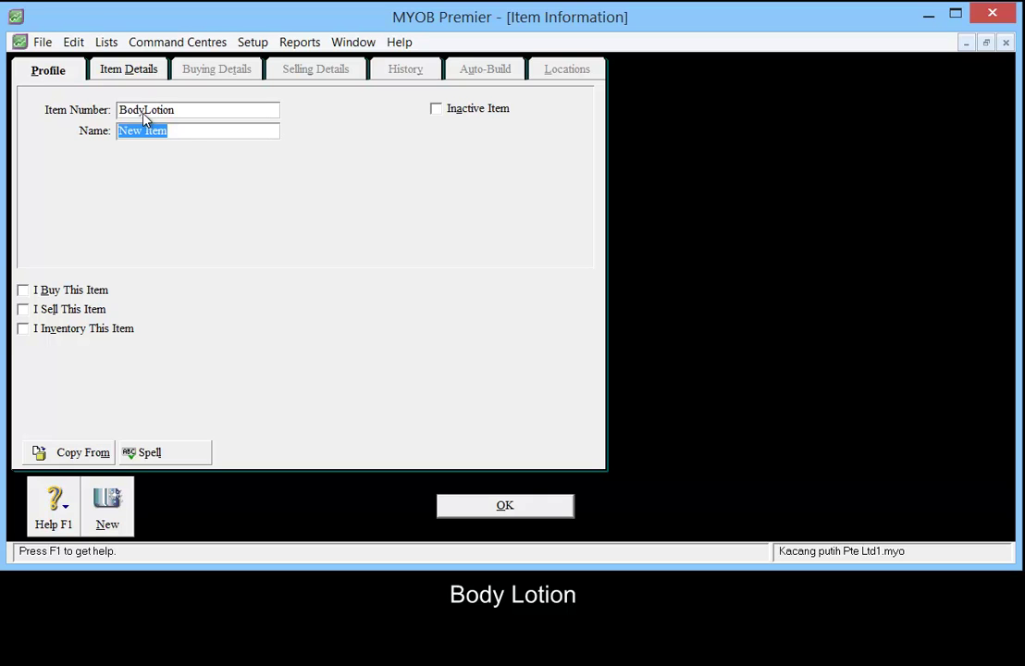
type("Bo")
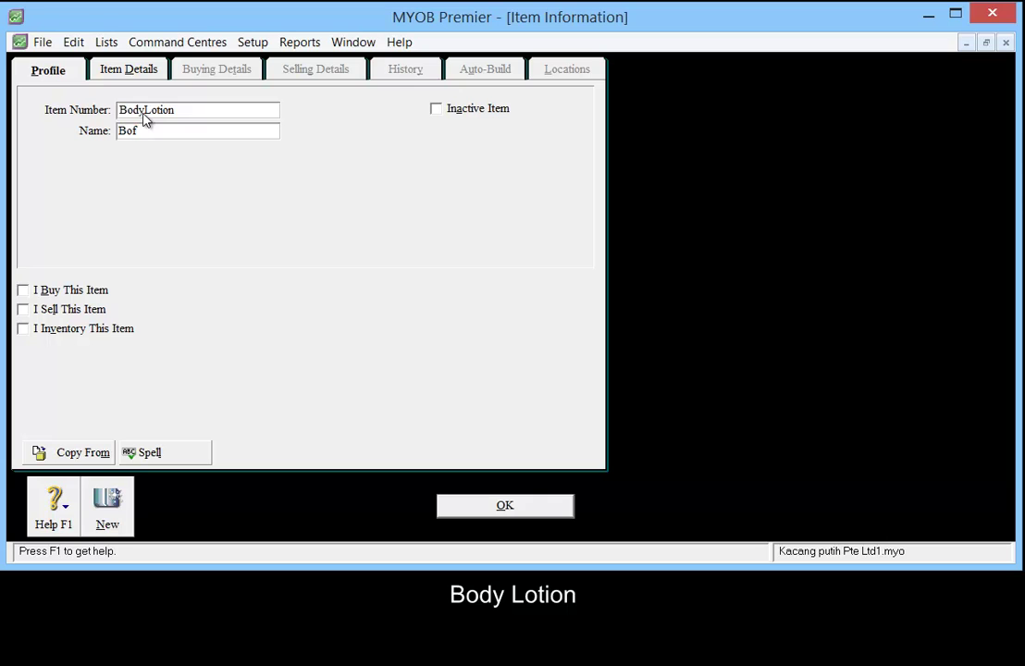
type("dy Lotion")
Step: Mark the body lotion item as bought, sold and inventoried
left_click(23, 292)
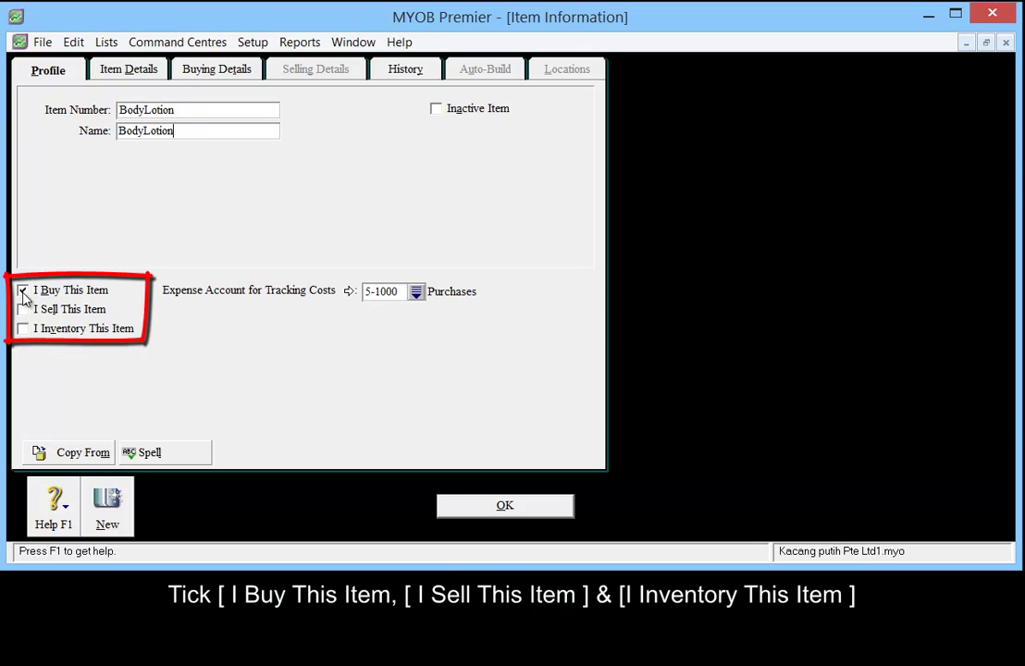
left_click(23, 311)
left_click(23, 311)
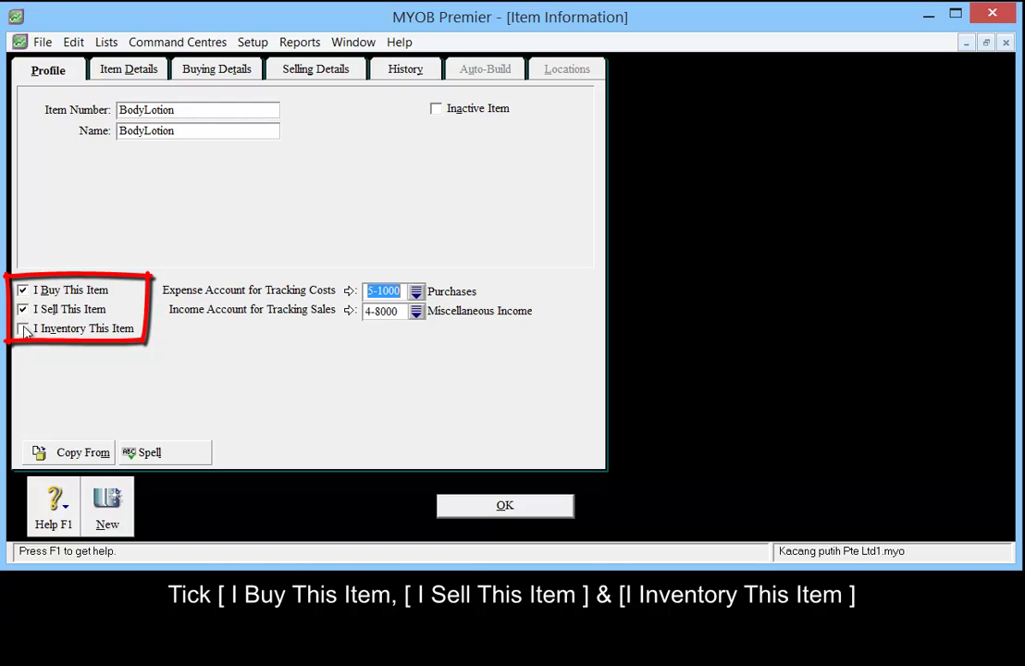
left_click(23, 329)
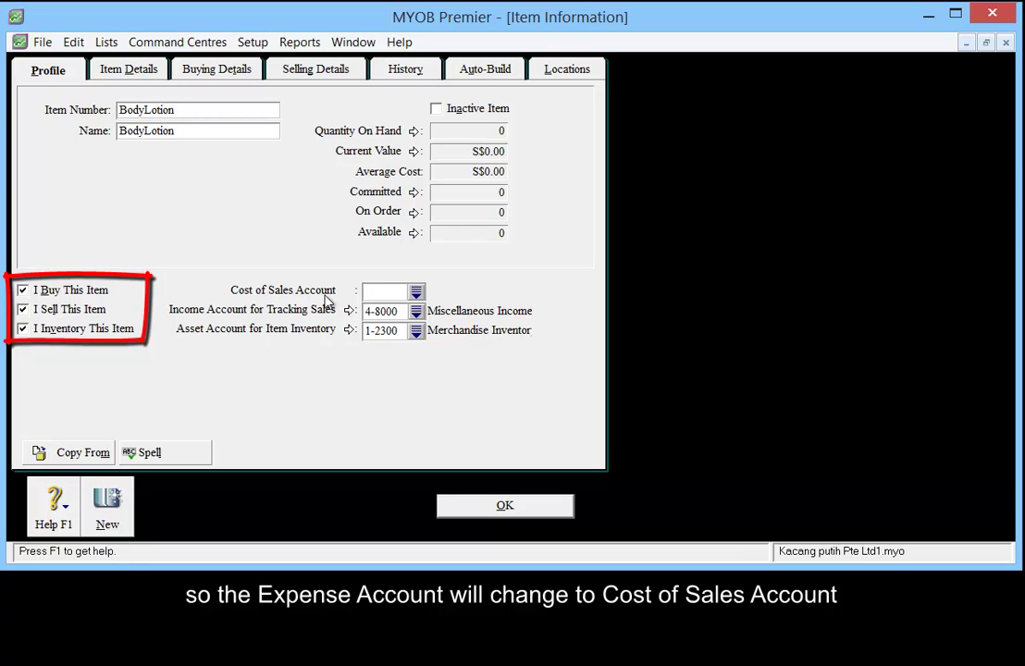
Step: Set the body lotion's cost of sales account to 5-1000 Purchases and its income account to 4-1000 Sales
type("5-")
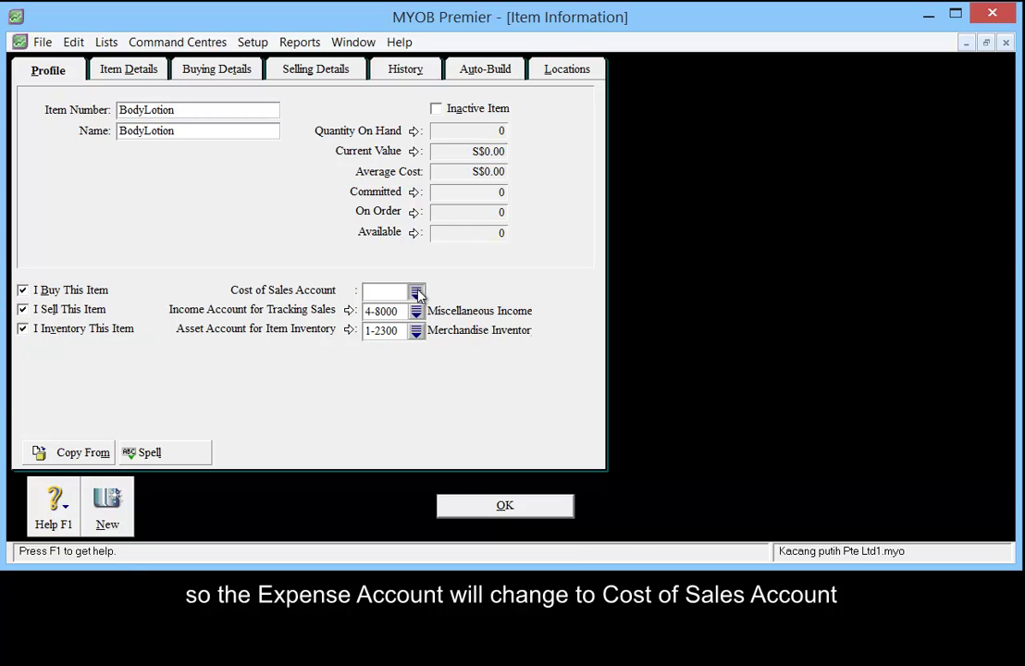
left_click(416, 292)
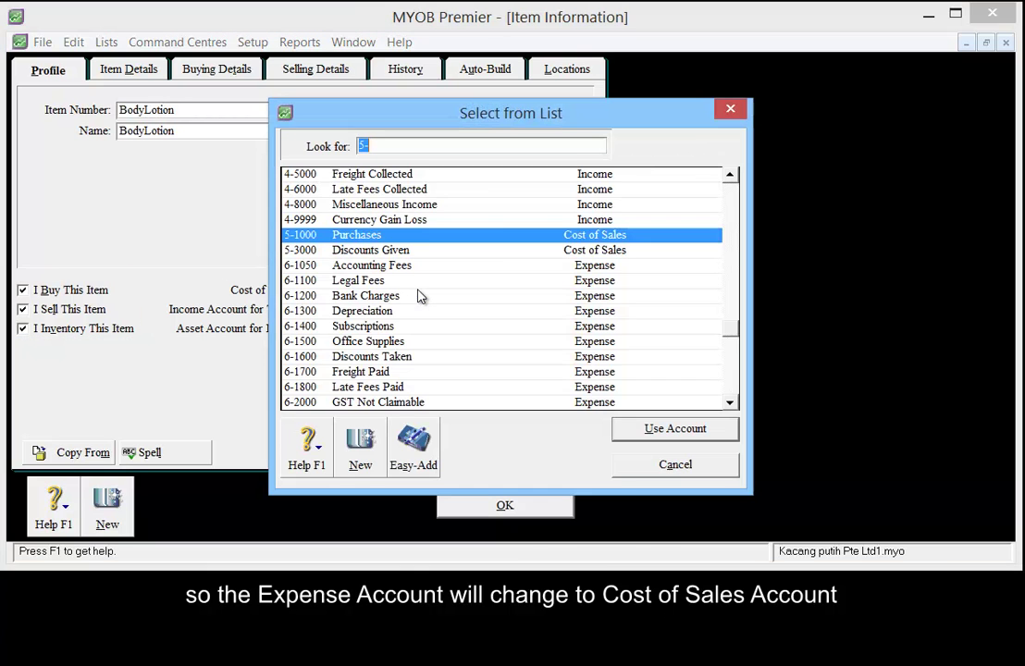
left_click(651, 429)
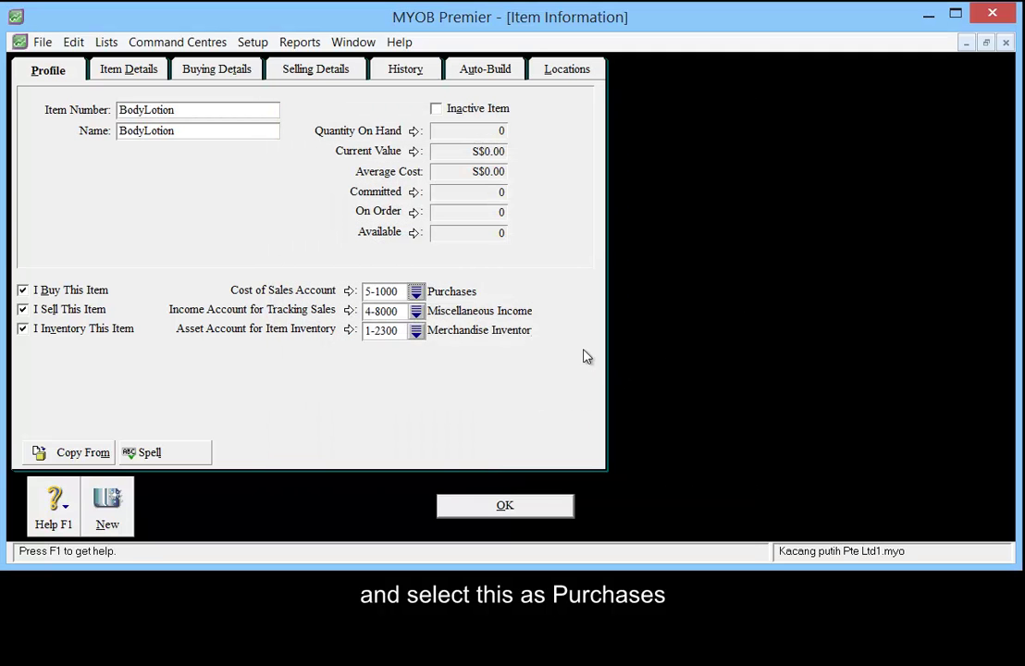
left_click(416, 312)
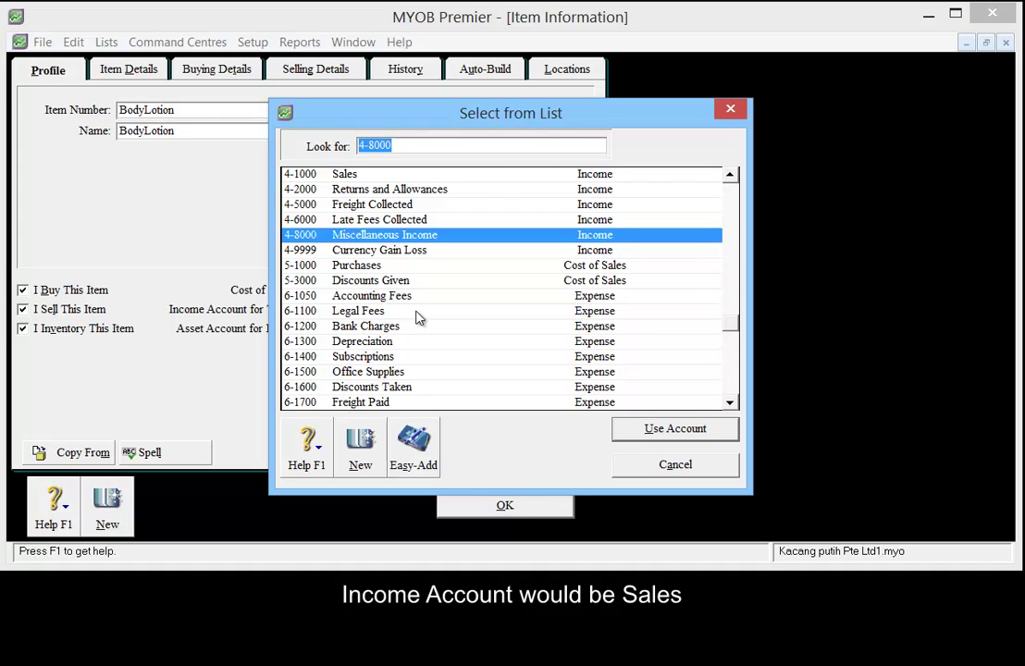
left_click(494, 178)
left_click(711, 429)
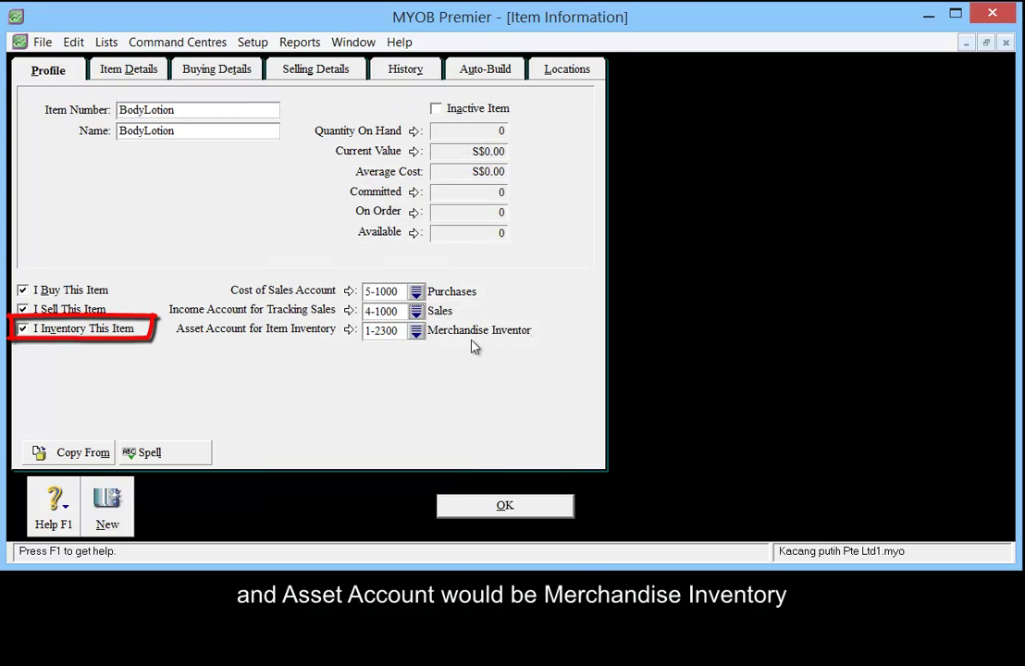
Step: Set the body lotion's buying and selling units of measure to Btl and save the item
left_click(209, 72)
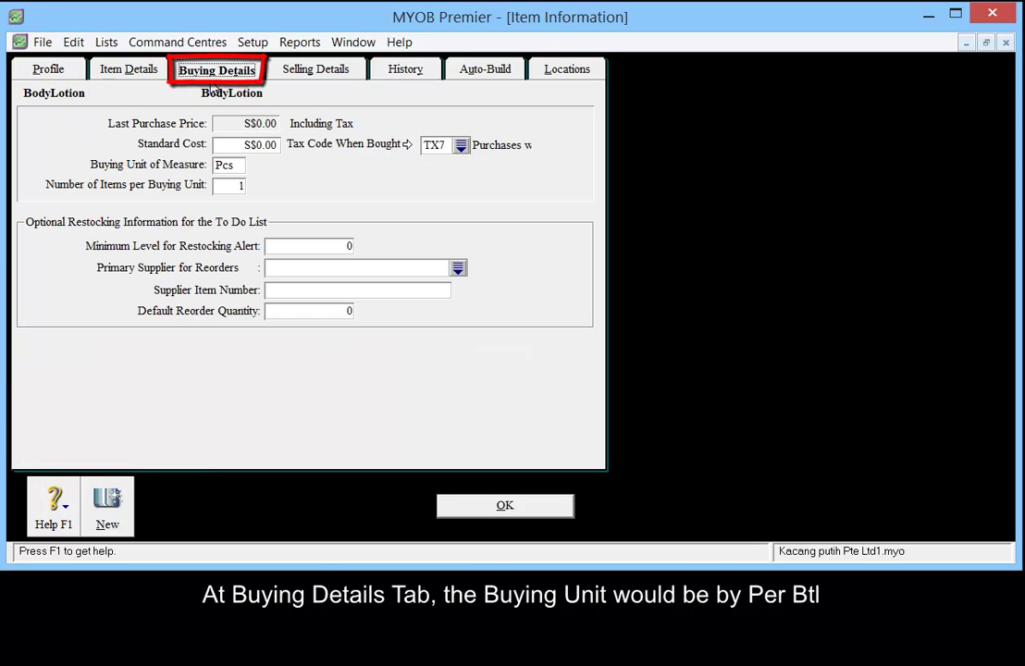
left_click(243, 166)
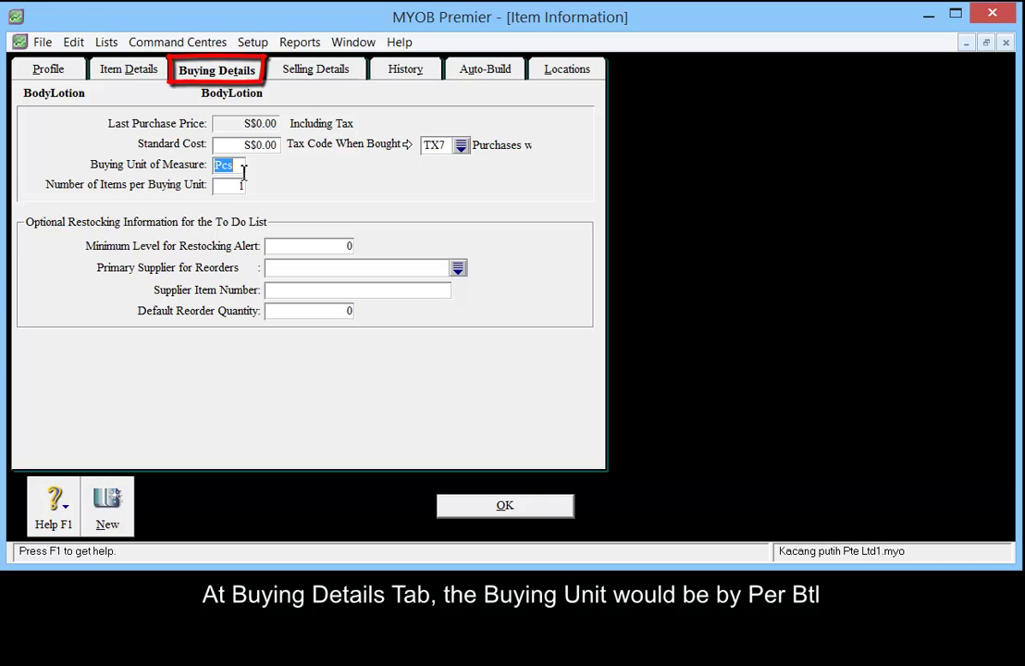
type("Btl")
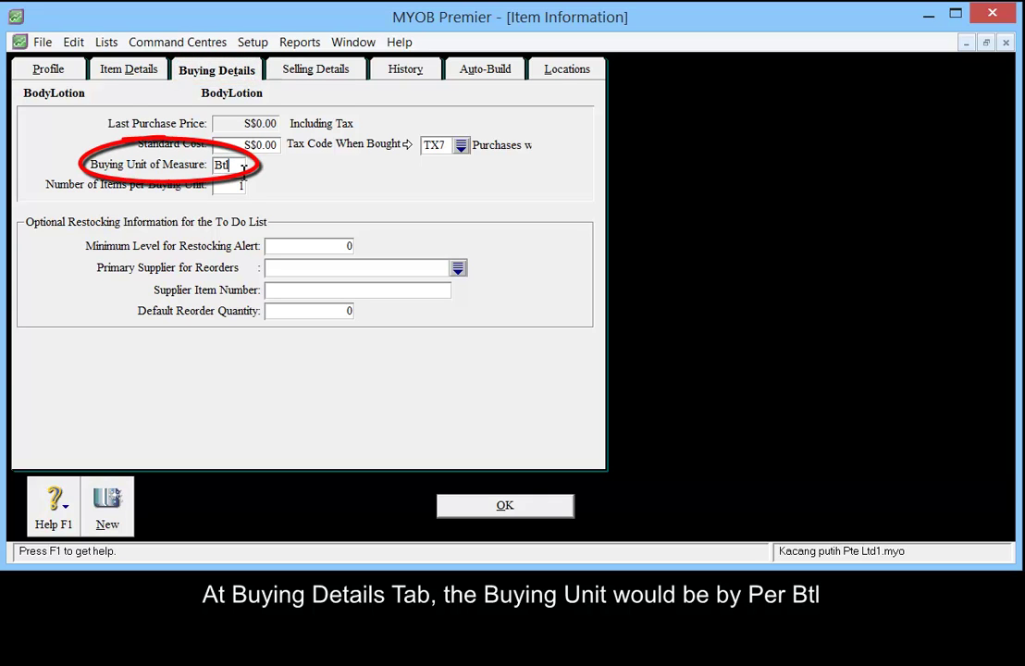
left_click(311, 78)
left_click(216, 136)
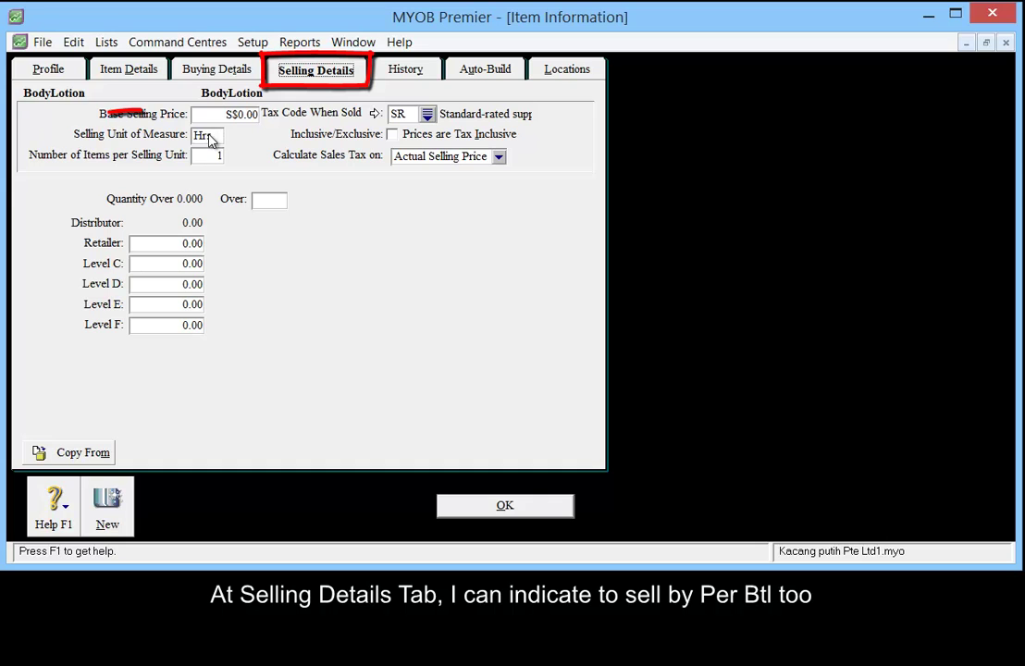
type("Btl")
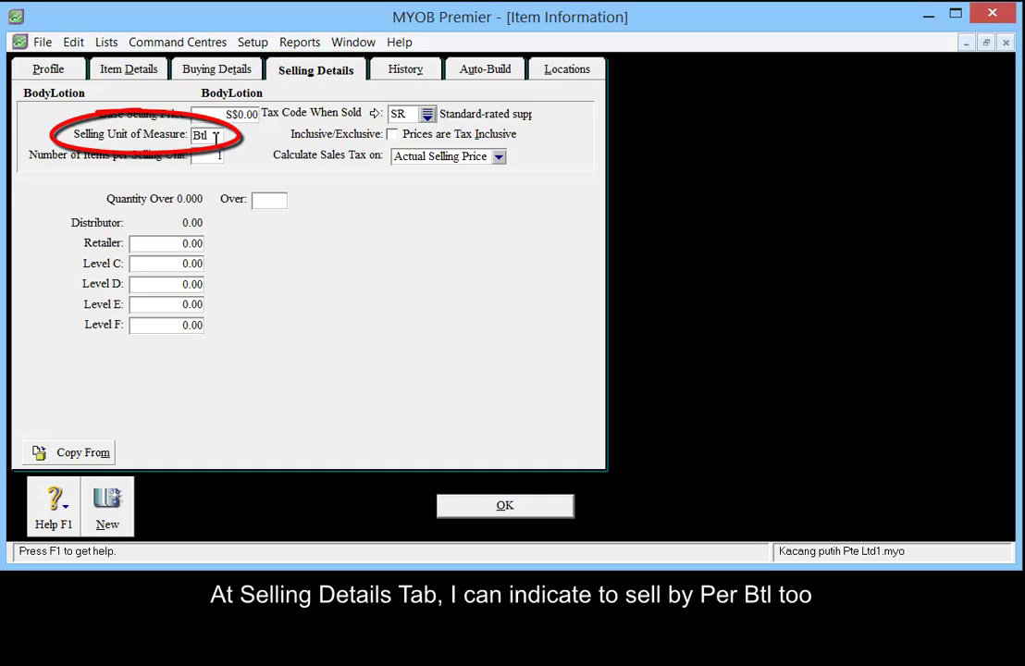
left_click(549, 512)
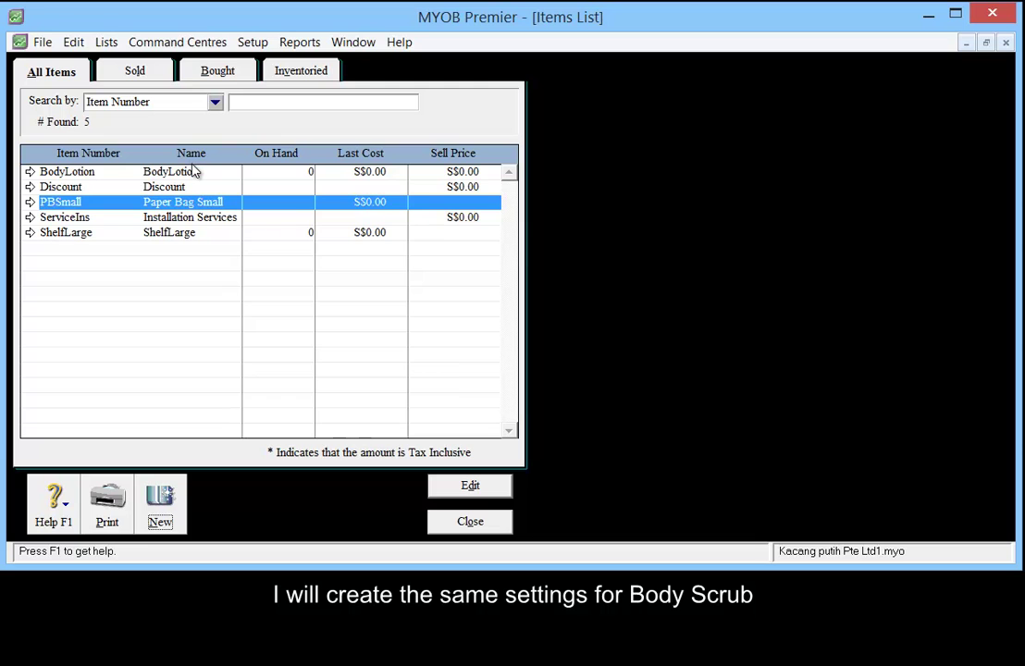
Step: Create a new item with BodyScrub as both item number and name
left_click(160, 507)
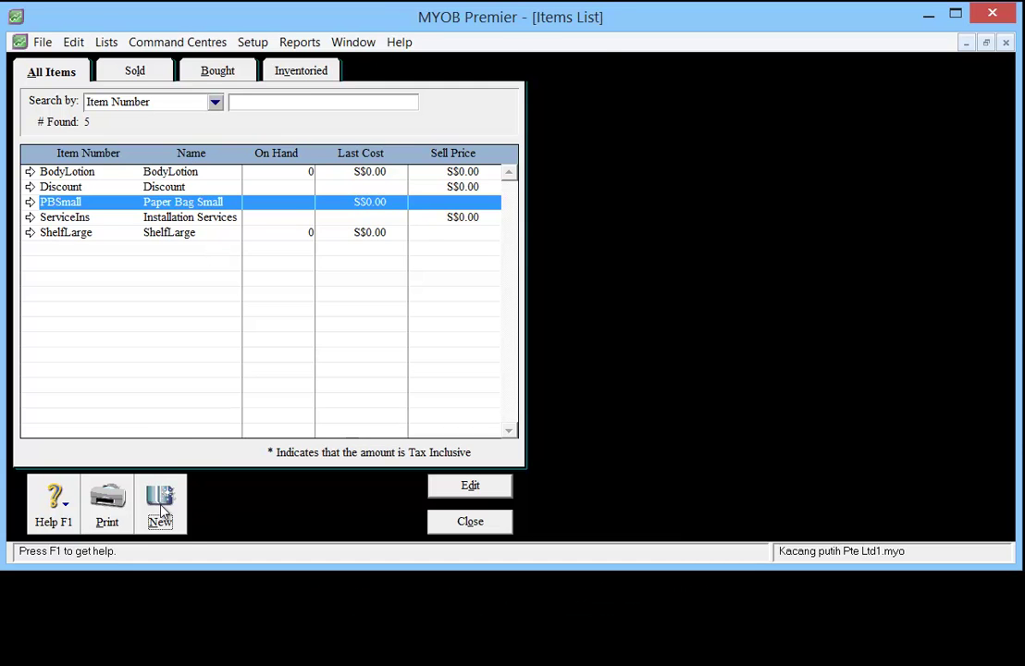
type("Body")
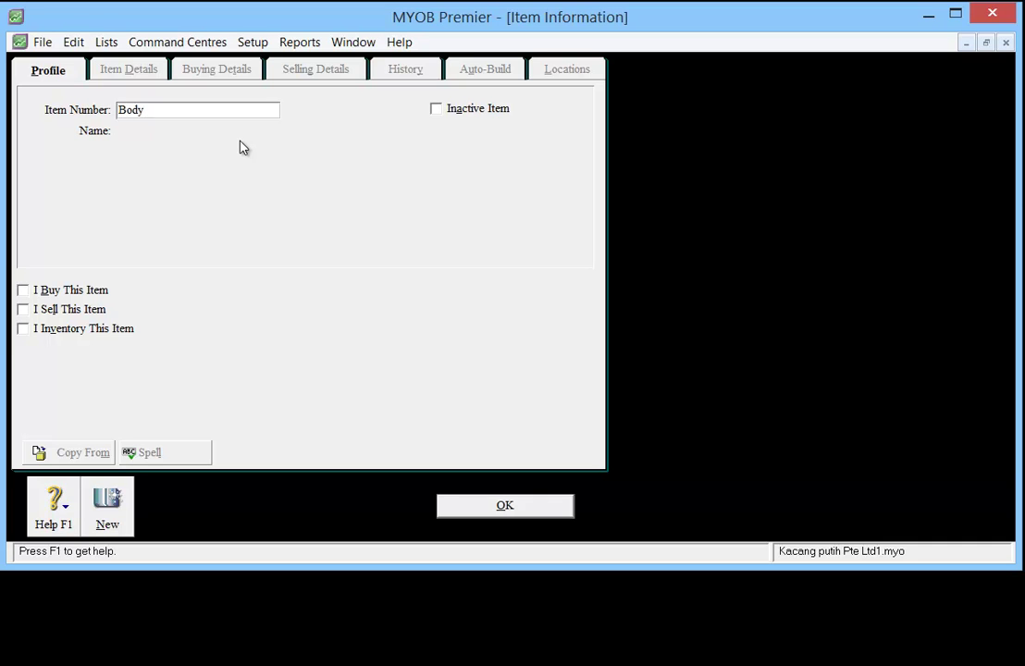
type("Scrub")
key("Tab")
type("Body")
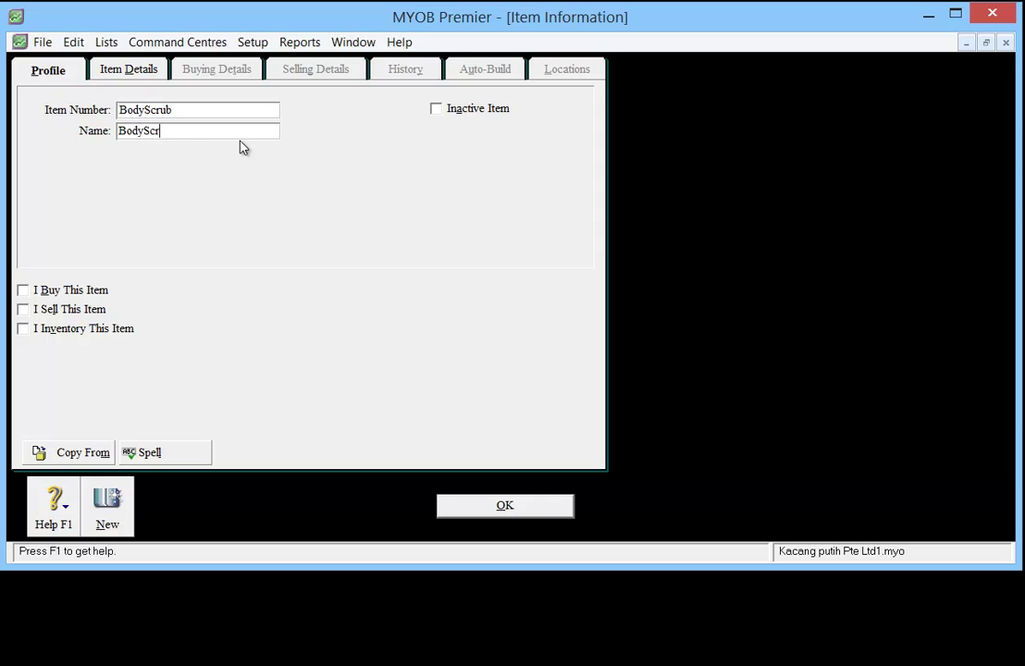
type("Scrub")
Step: Mark the body scrub item as bought, sold and inventoried, and save it after checking its buying and selling details
left_click(25, 291)
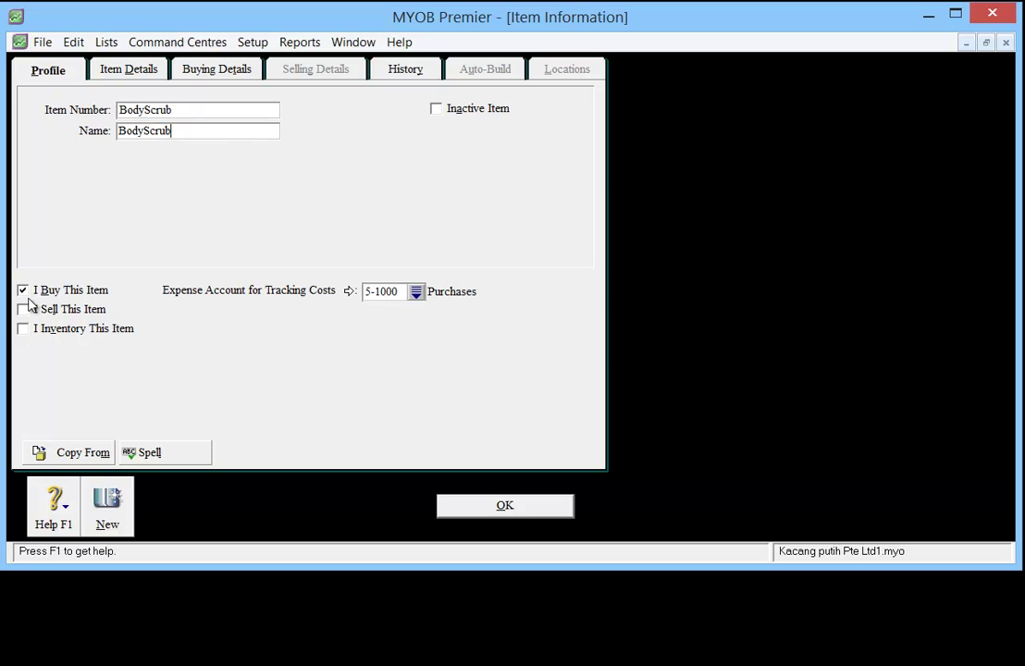
left_click(25, 310)
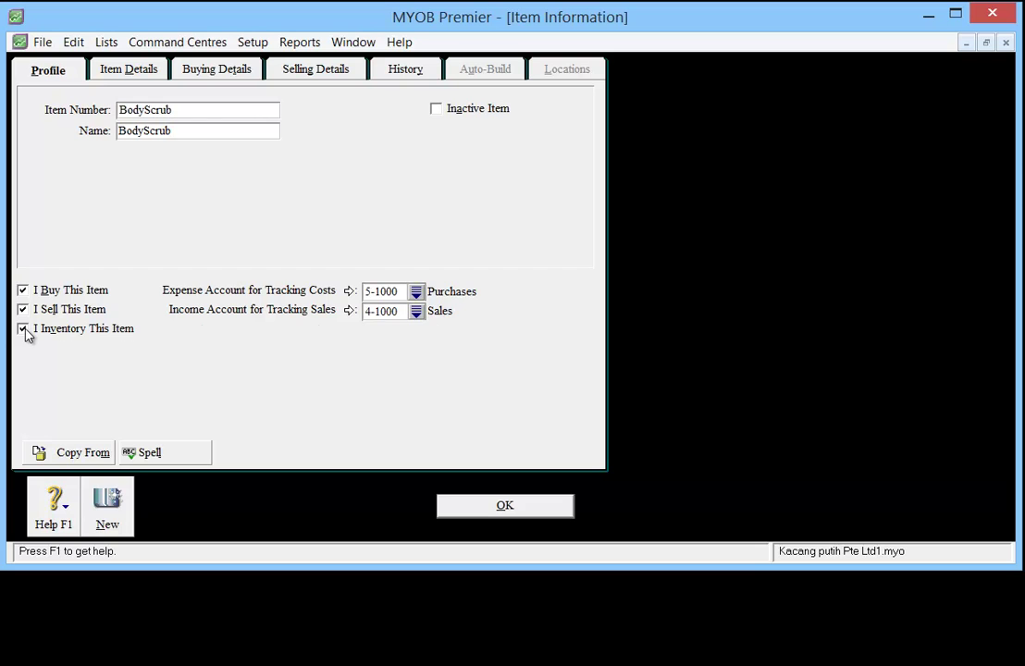
left_click(204, 79)
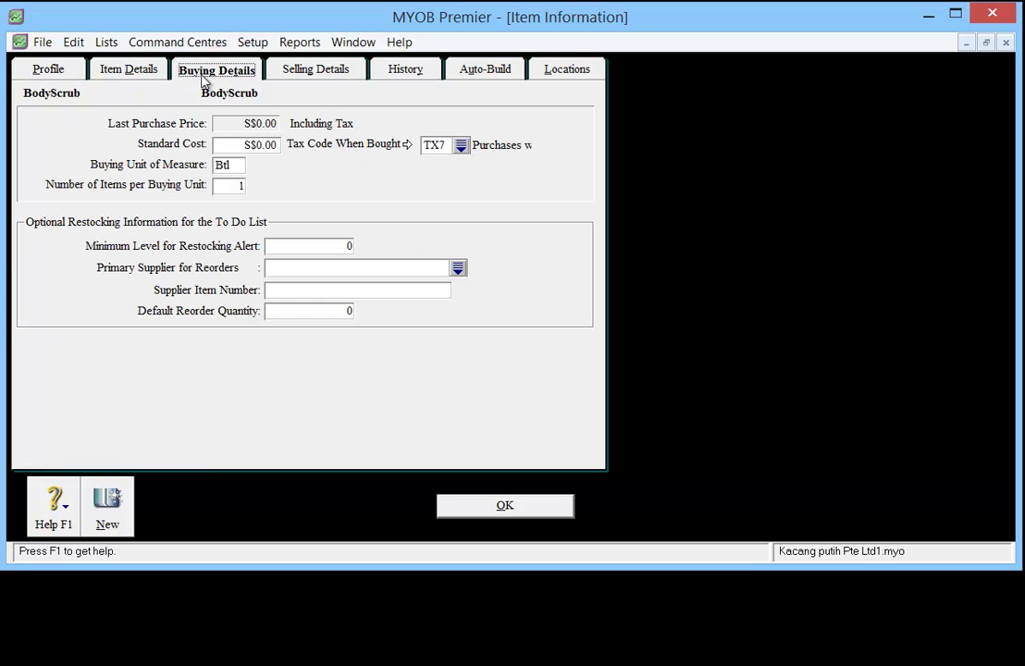
left_click(334, 80)
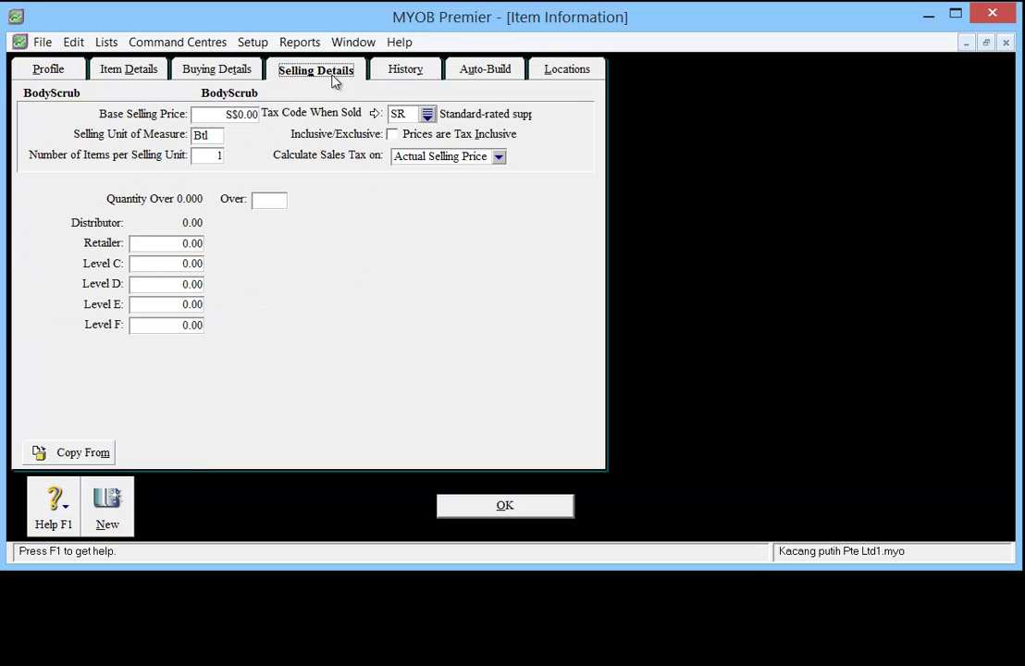
left_click(64, 63)
left_click(478, 503)
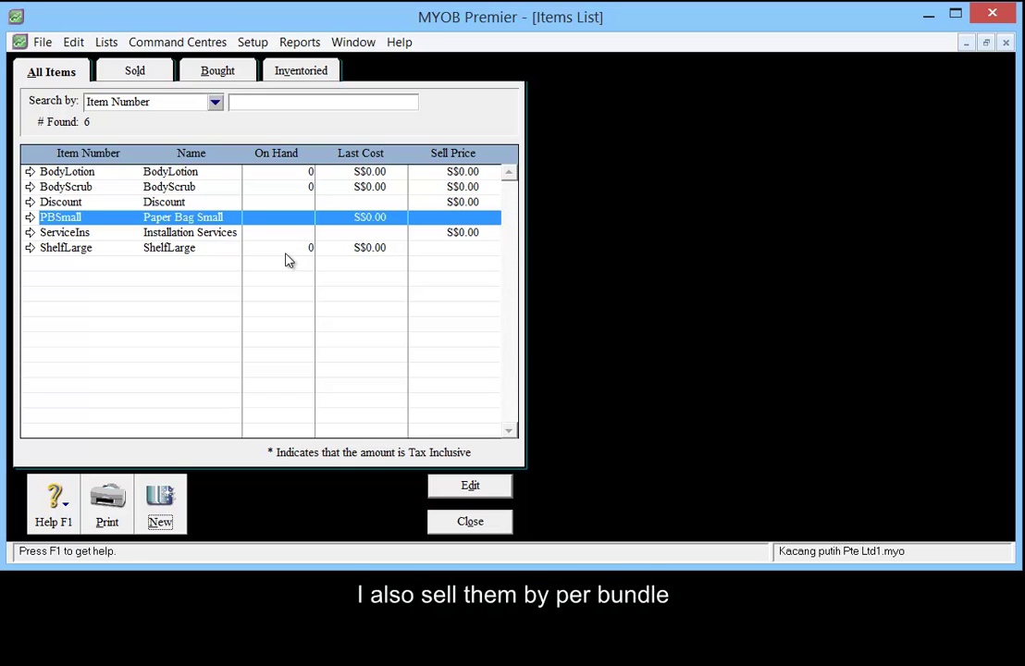
Step: Create a new item with Bodycare Set as both item number and name
left_click(154, 515)
left_click(136, 110)
type("Body")
type("care ")
type("Sey")
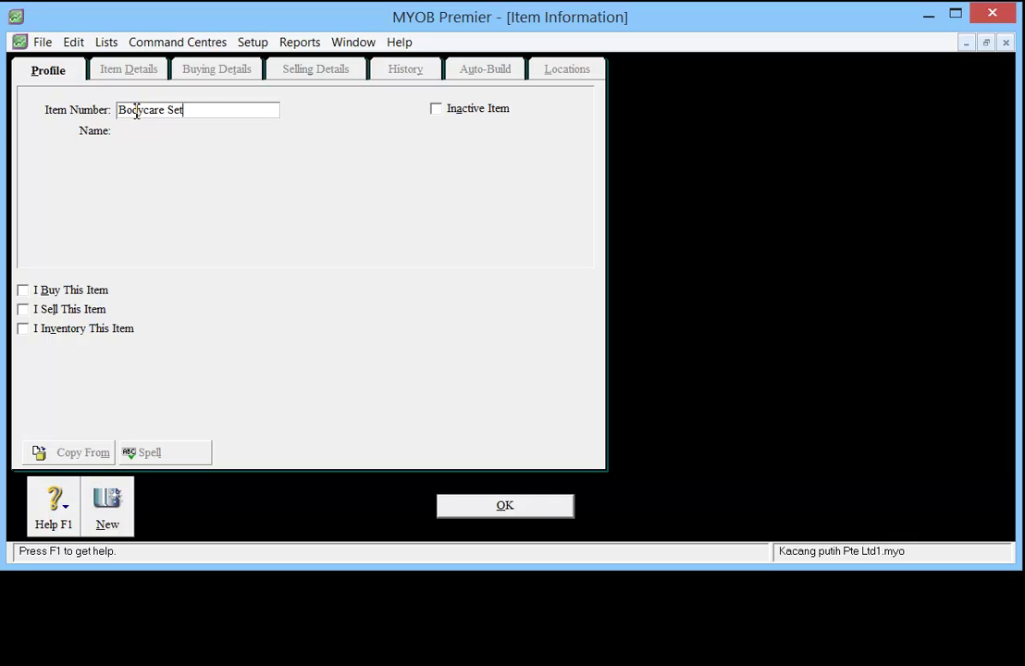
key("Tab")
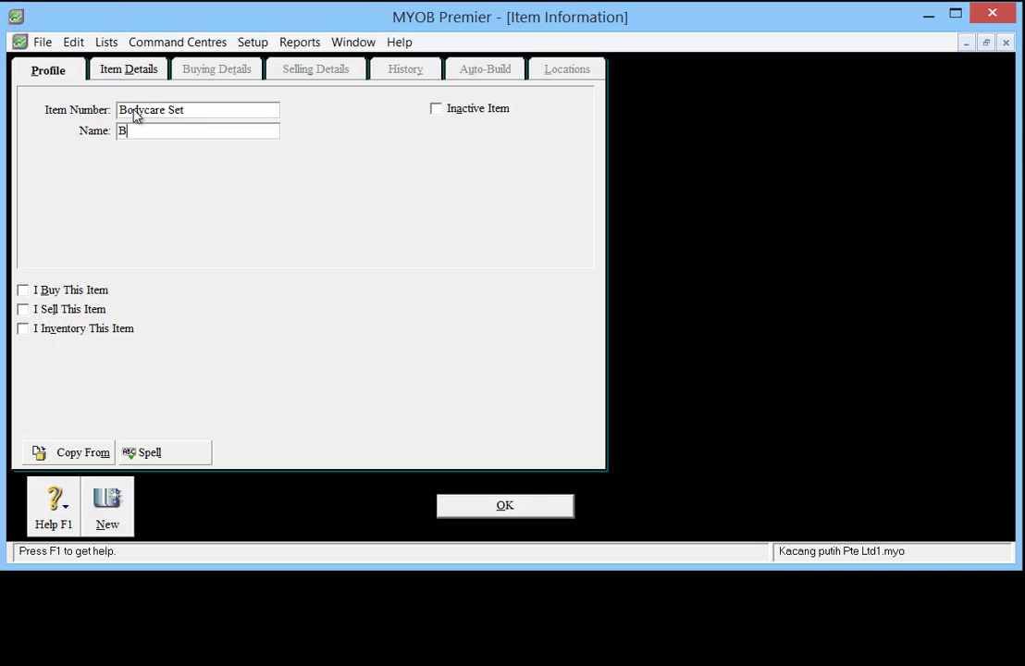
type("Bodycare Set")
Step: Mark the Bodycare Set as sold and inventoried, and set its selling unit of measure to Set
left_click(52, 314)
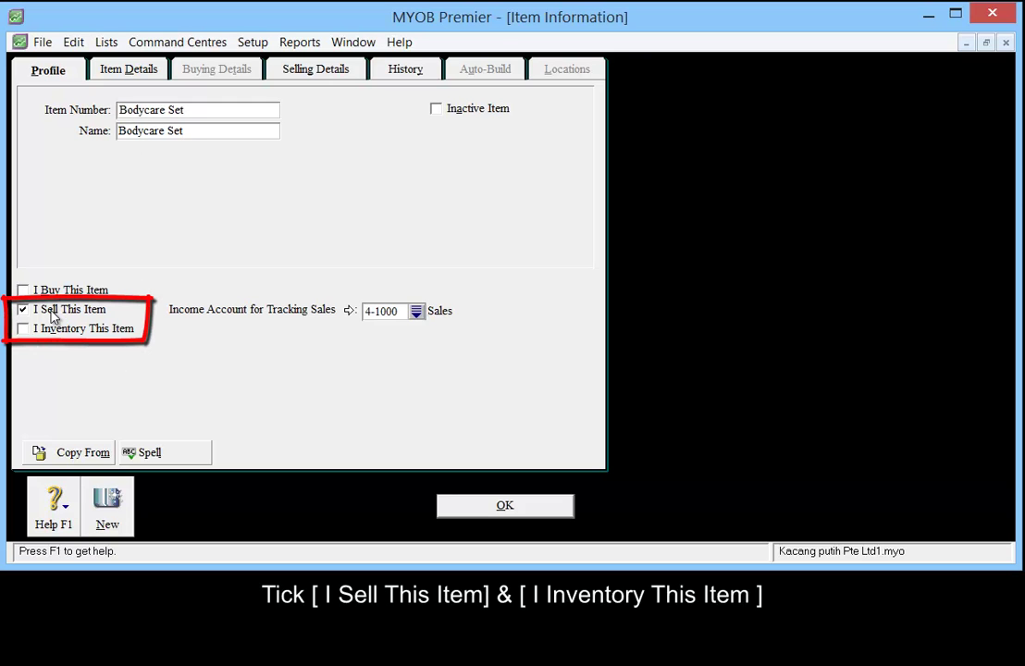
left_click(57, 331)
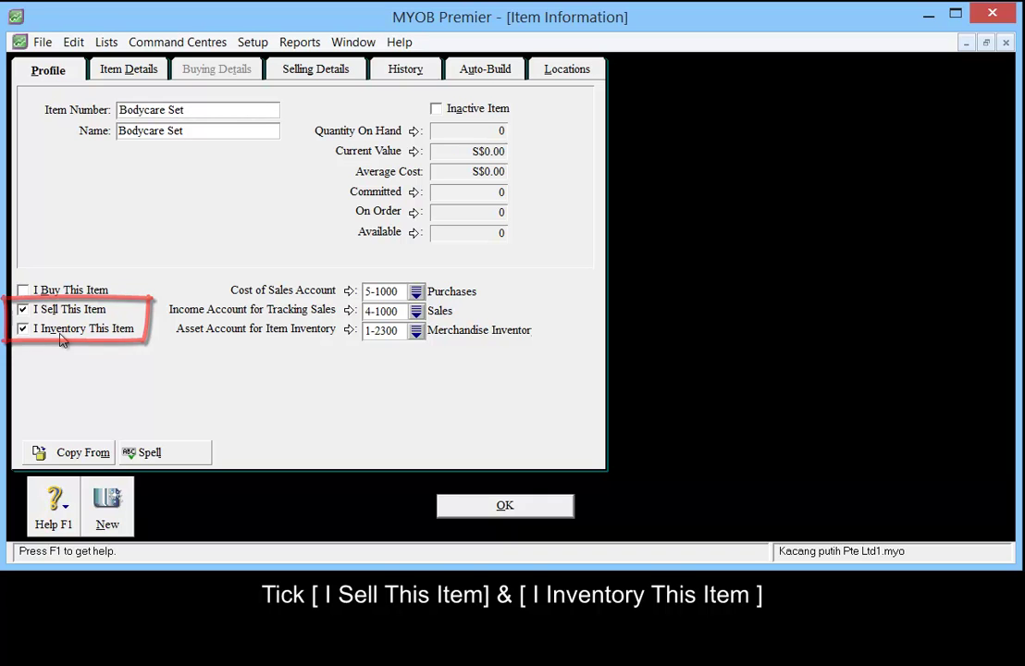
left_click(322, 74)
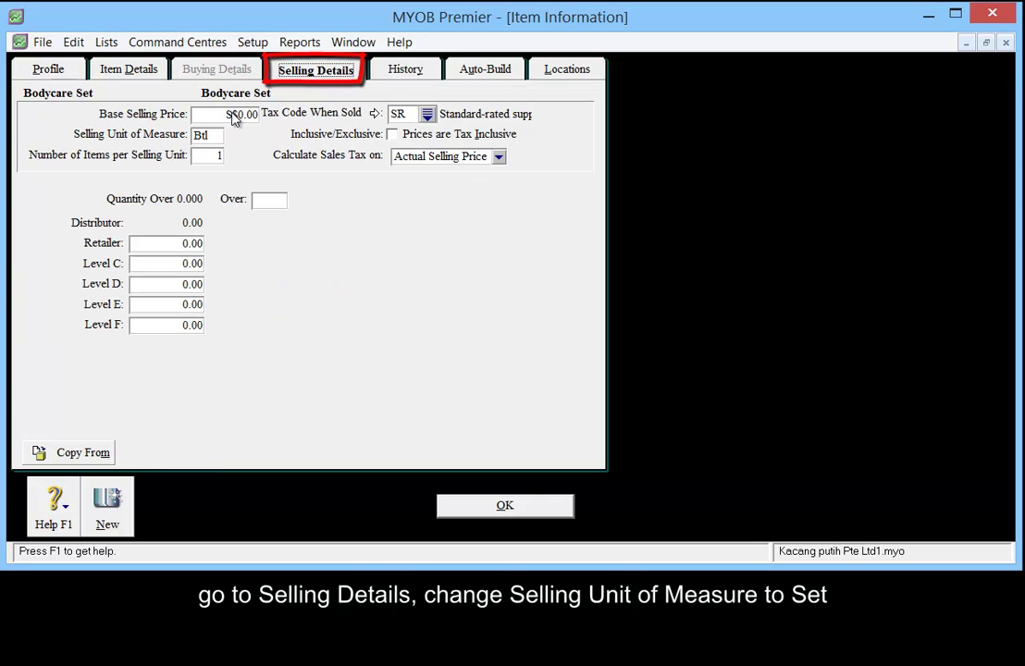
left_click(213, 136)
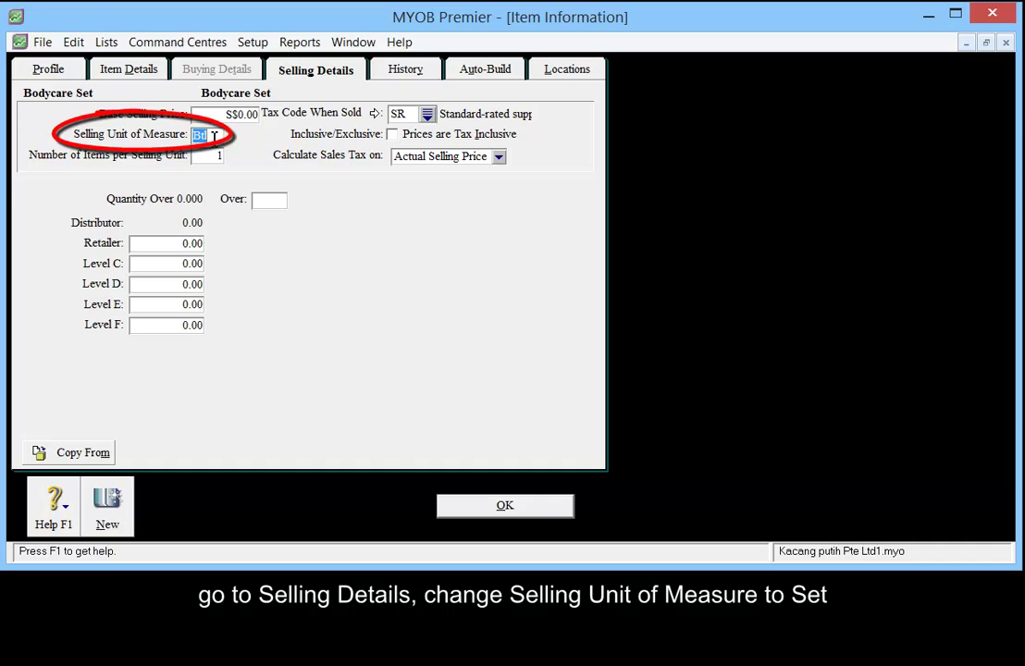
type("Set")
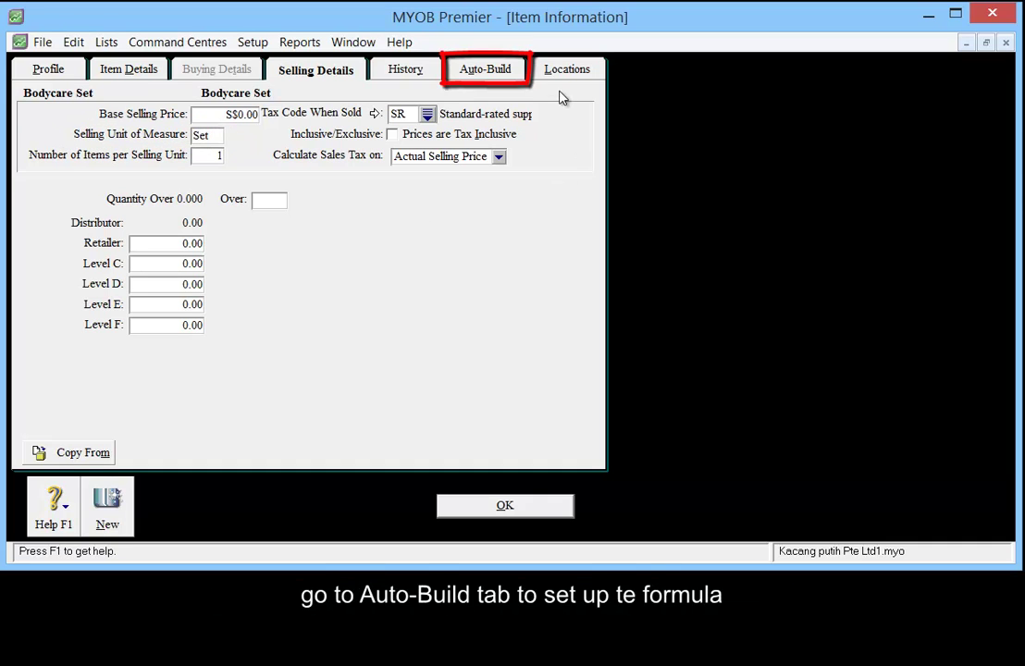
Step: Add BodyLotion with quantity 1 to the auto-build components of the Bodycare Set
left_click(502, 74)
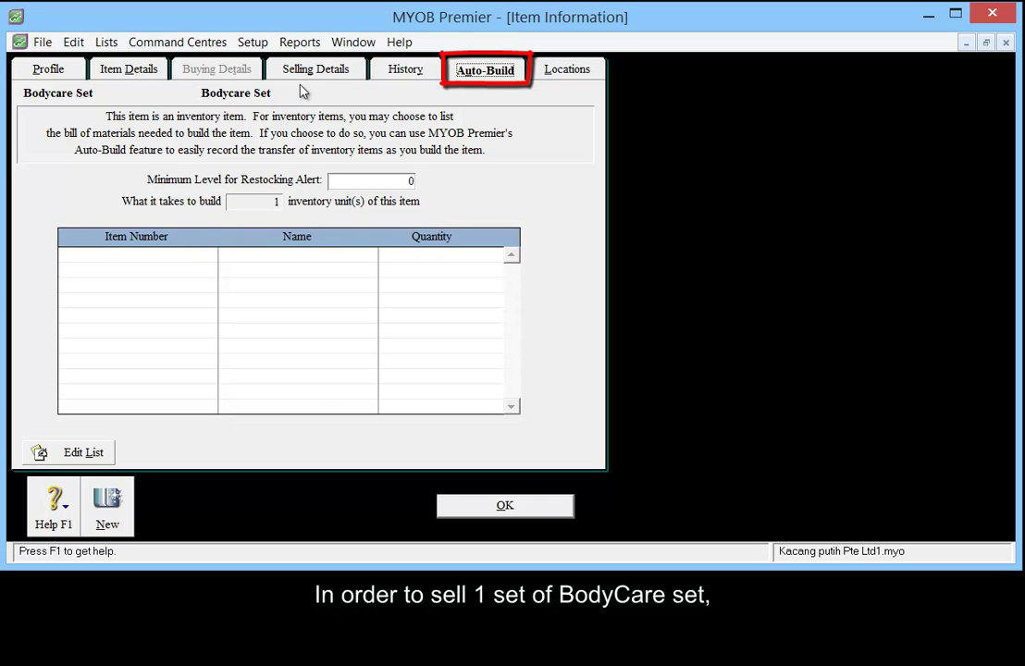
left_click(83, 453)
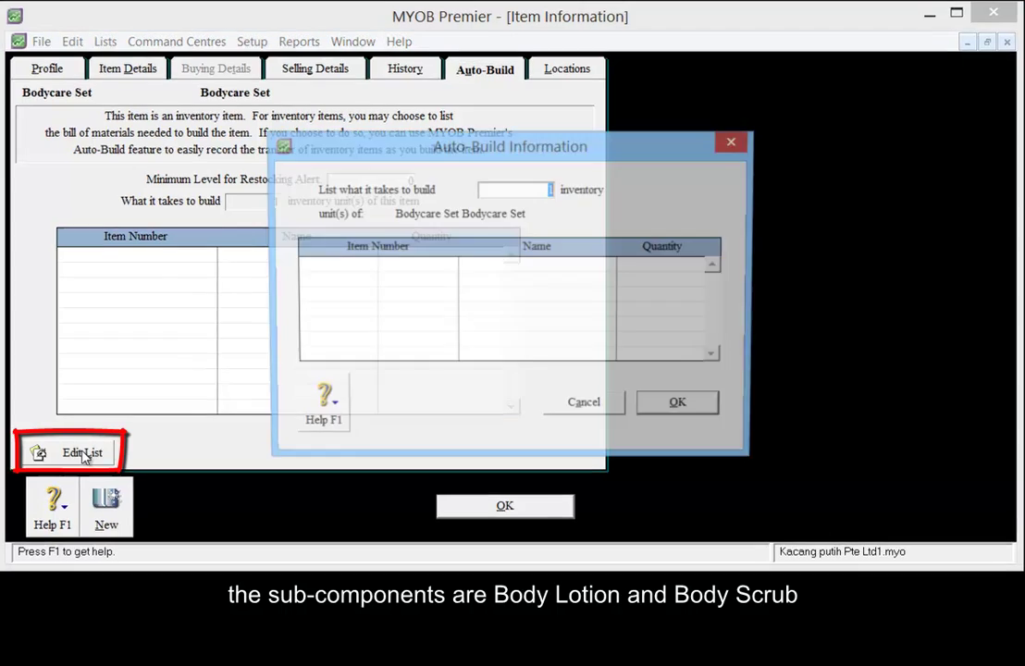
left_click(410, 236)
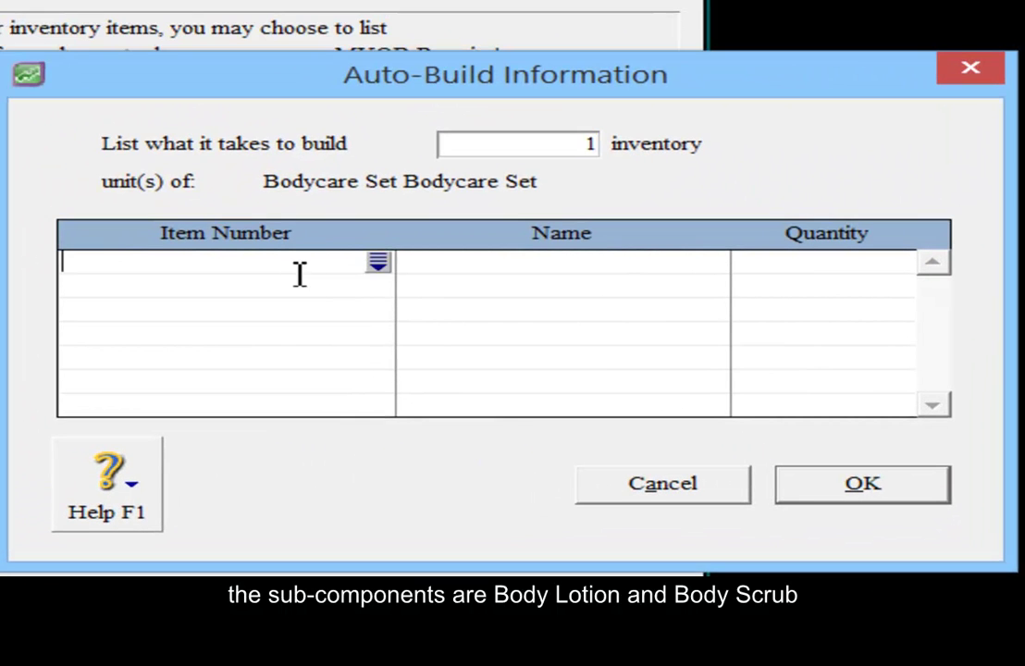
left_click(377, 263)
left_click(338, 155)
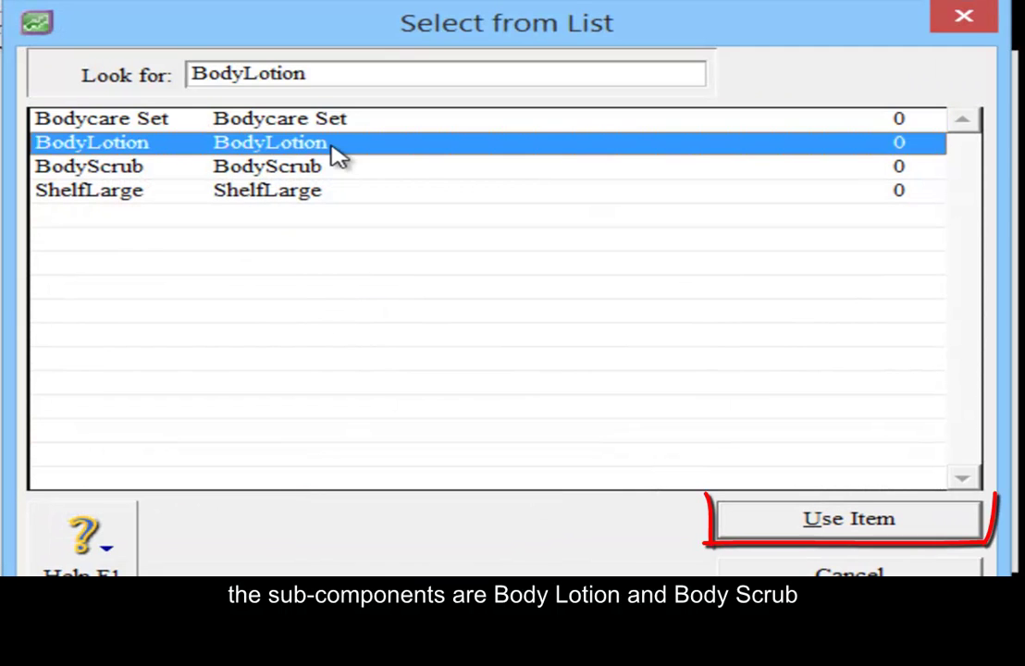
left_click(934, 535)
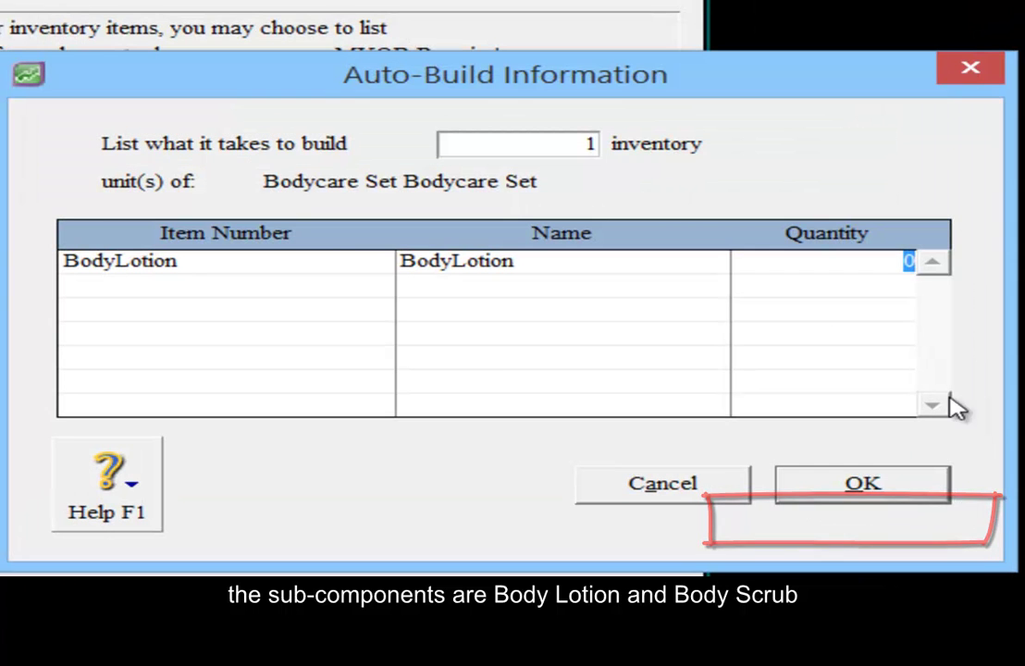
type("1")
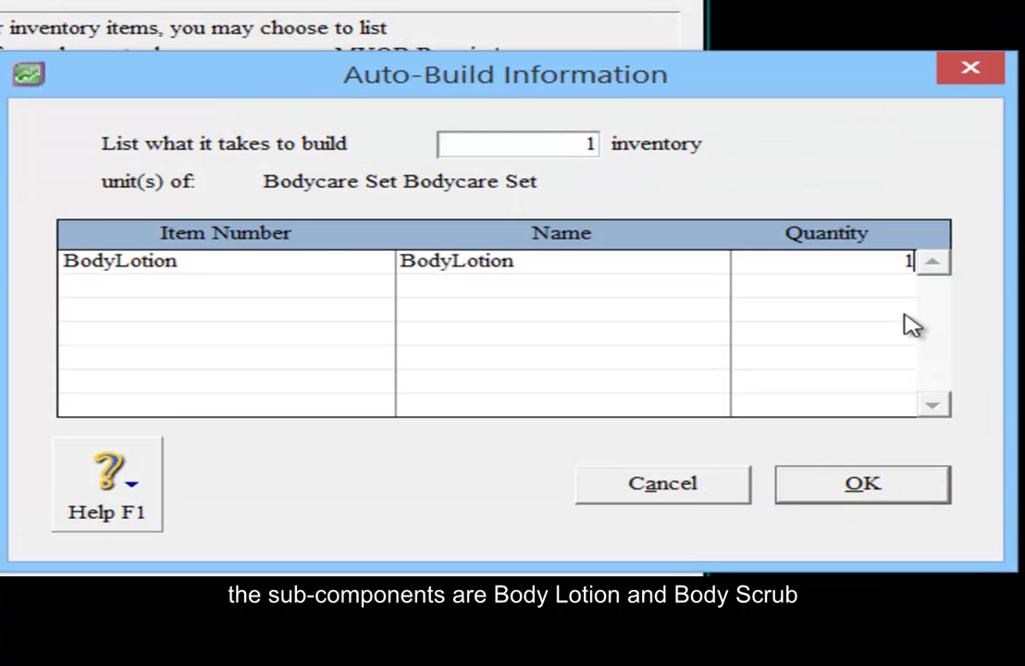
Step: Add BodyScrub with quantity 1 as the second auto-build component and save the Bodycare Set item
left_click(375, 289)
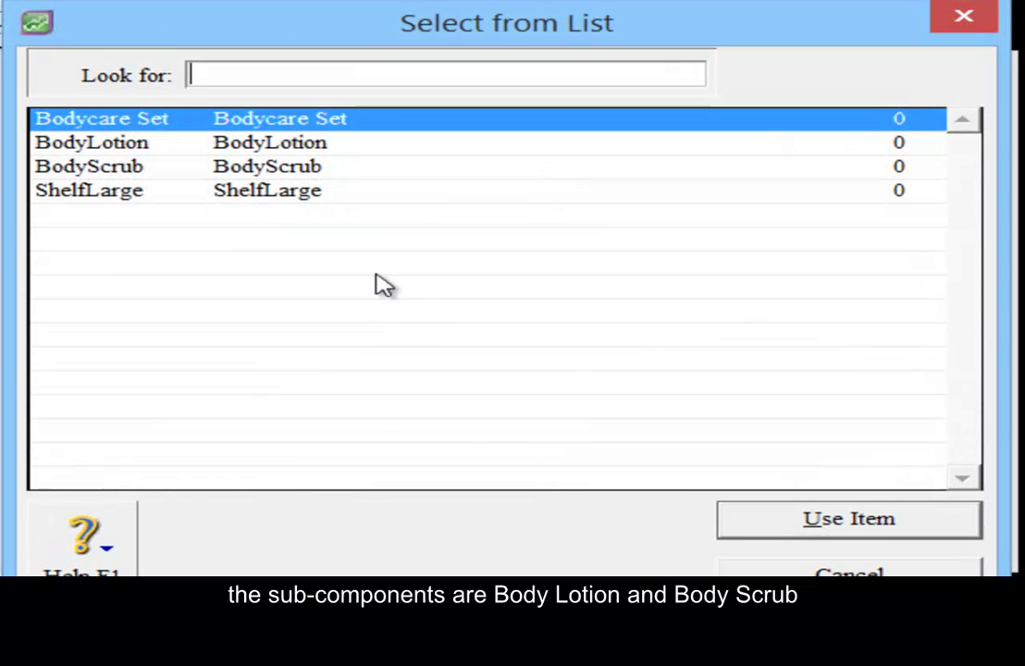
left_click(335, 165)
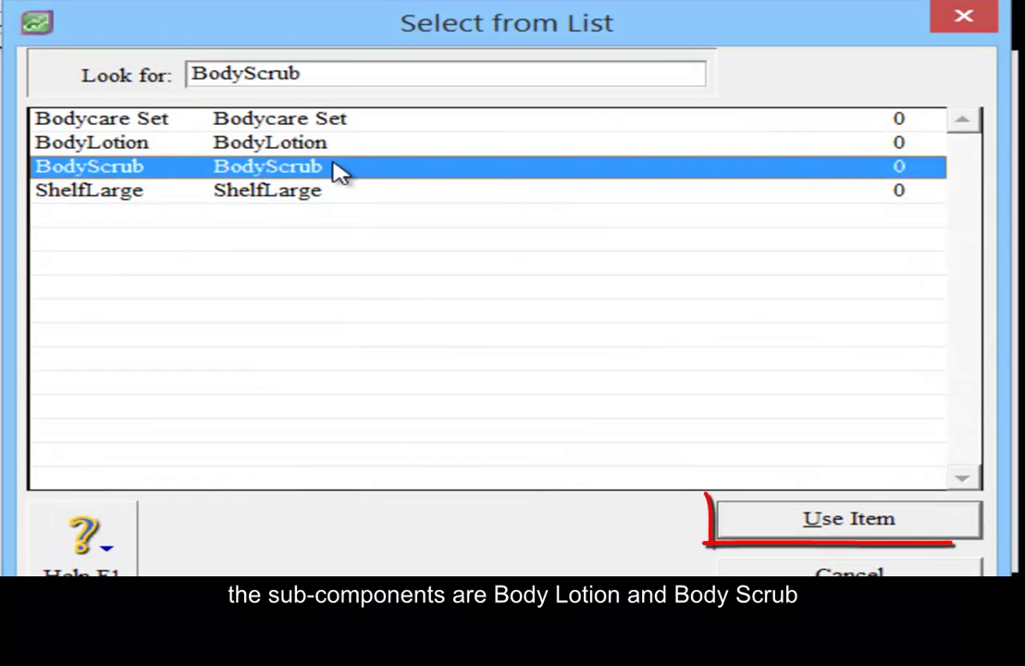
left_click(836, 520)
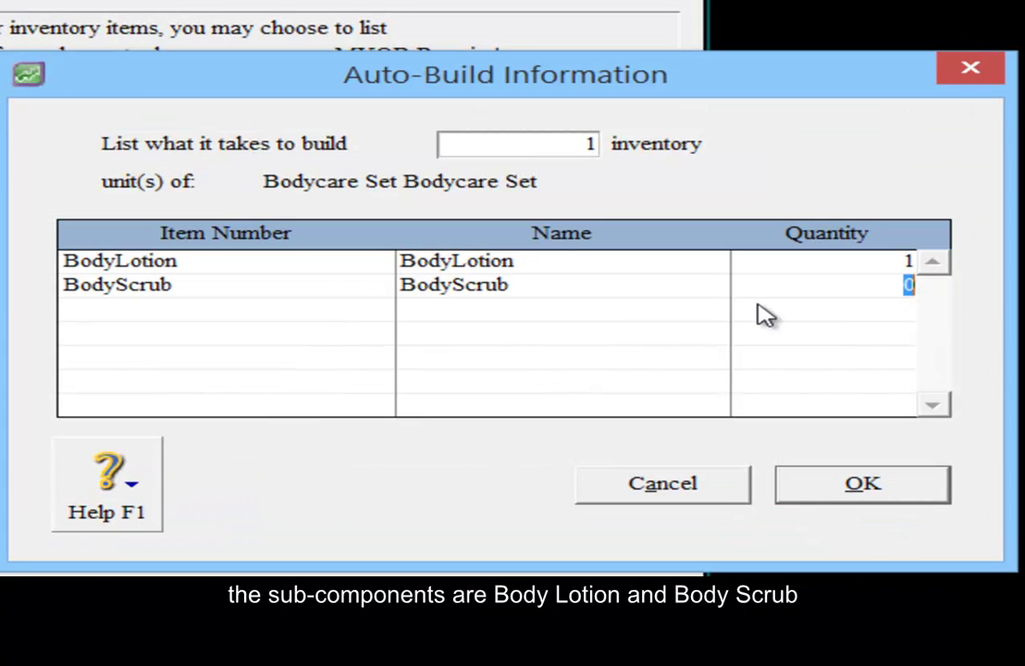
type("1")
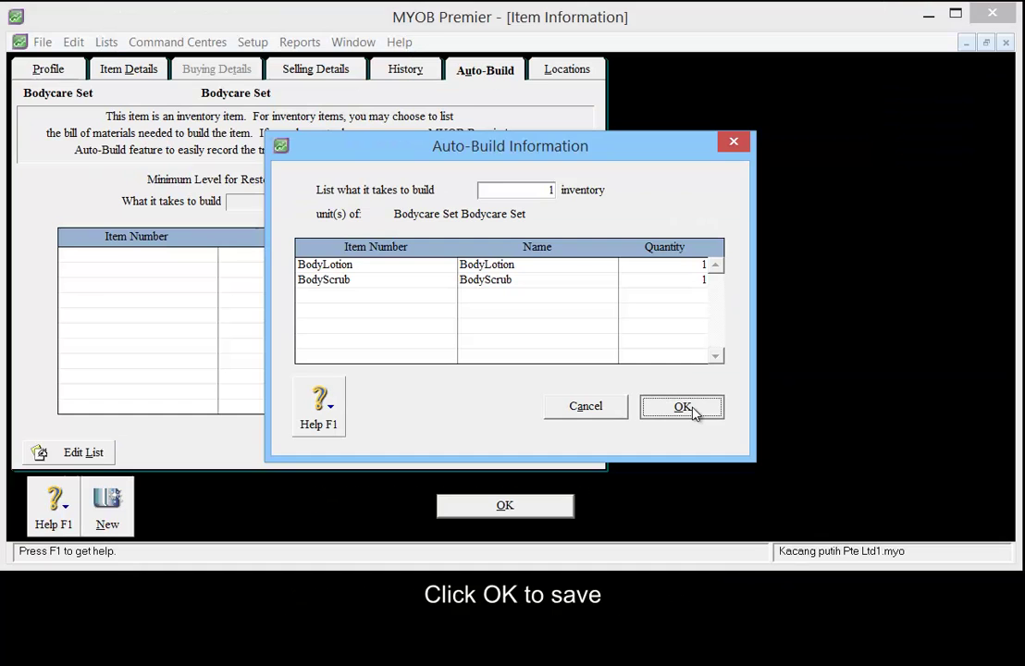
left_click(683, 407)
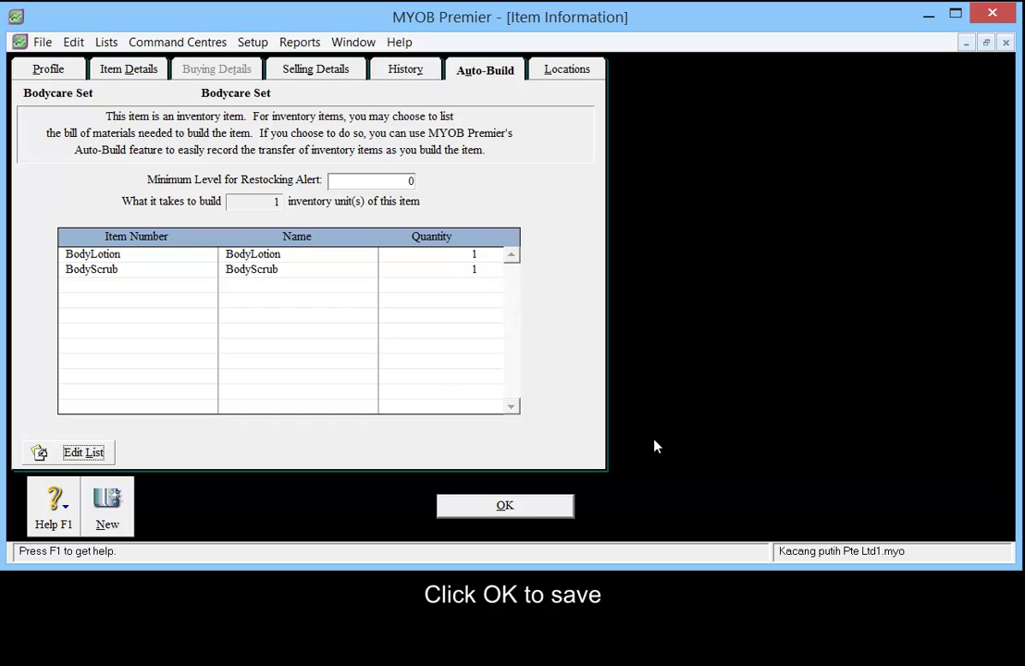
left_click(567, 505)
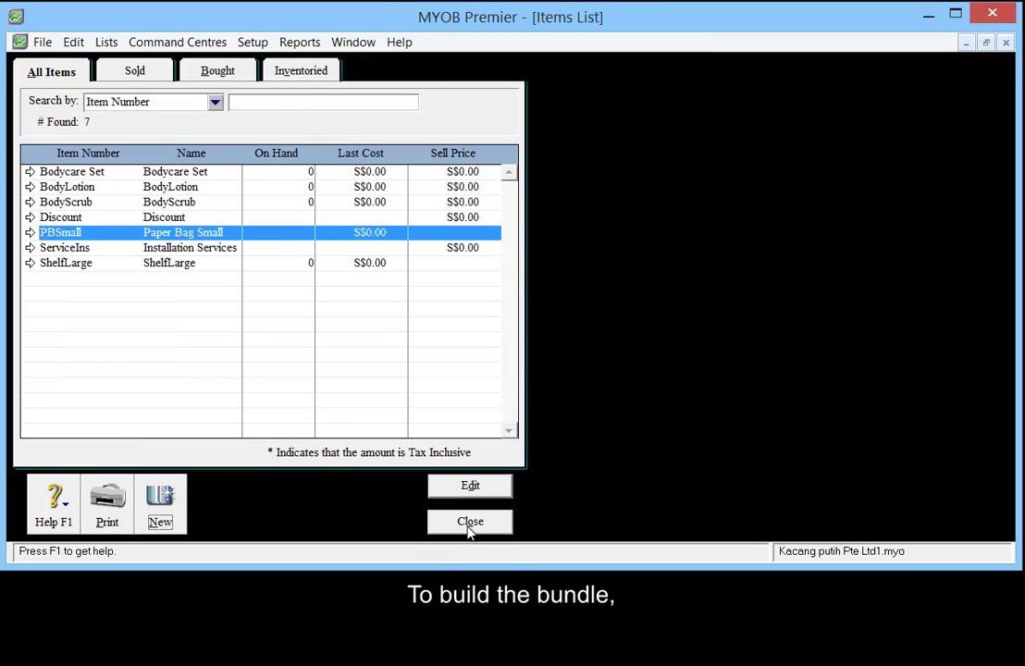
Step: Close the items list and open Auto-Build Items for building the Bodycare Set
left_click(470, 524)
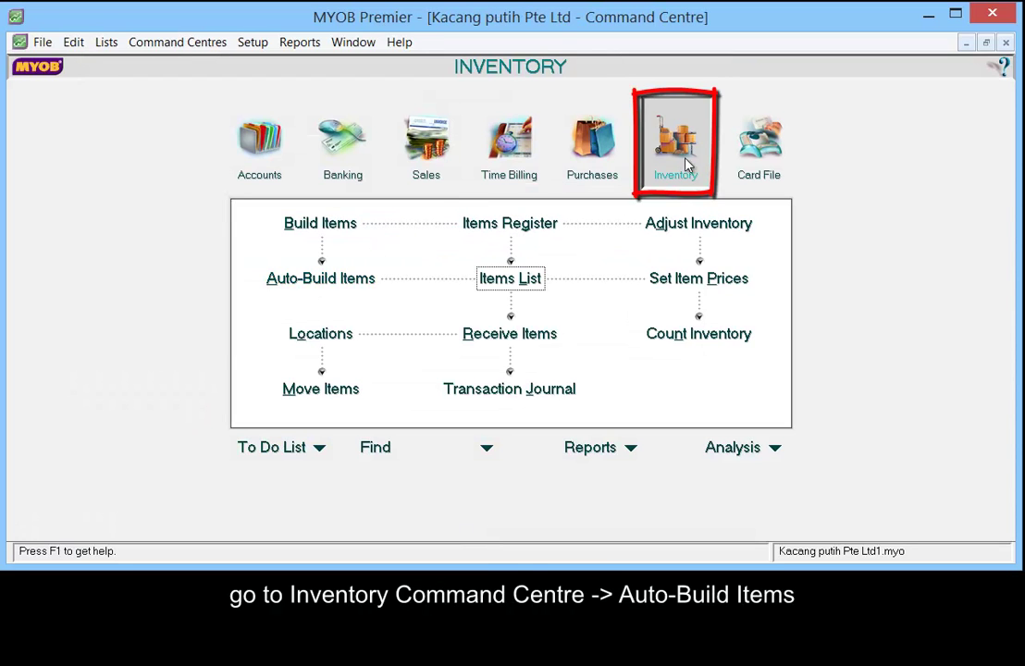
left_click(331, 279)
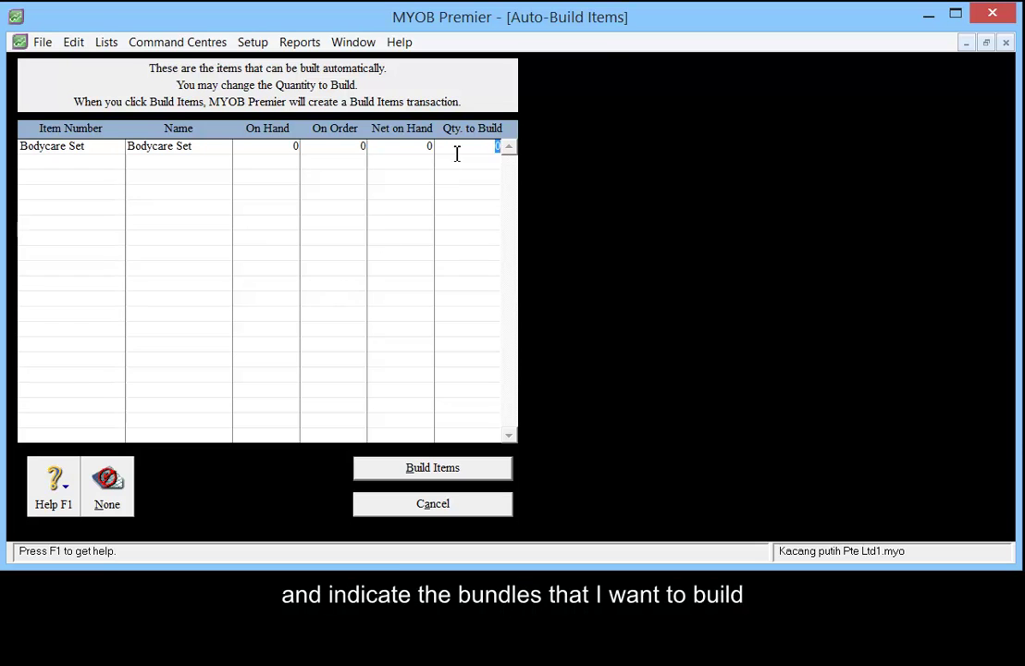